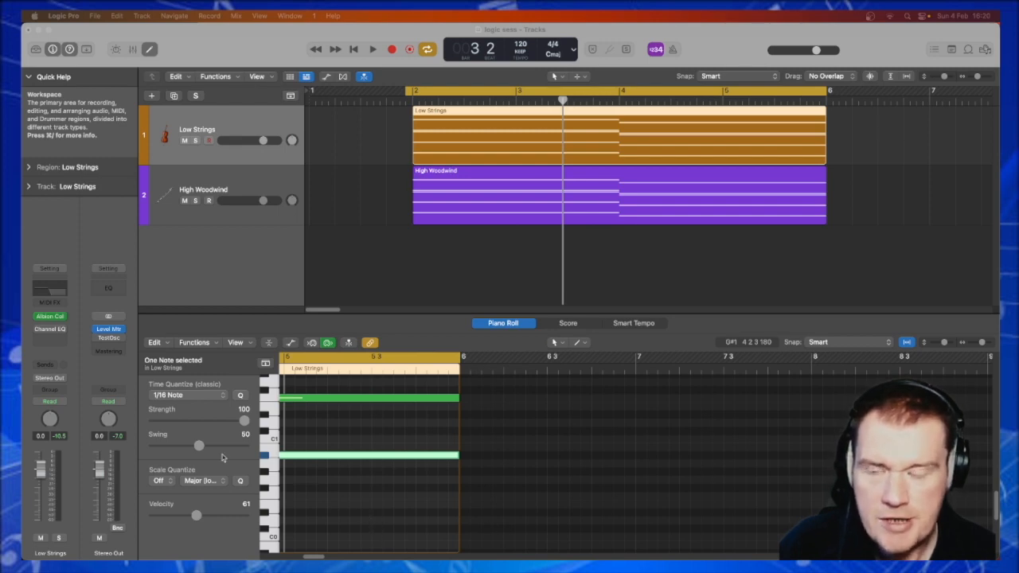
Step: Open the Test Oscillator on the Stereo Out channel and audition its white noise and pink noise signals
left_click(110, 338)
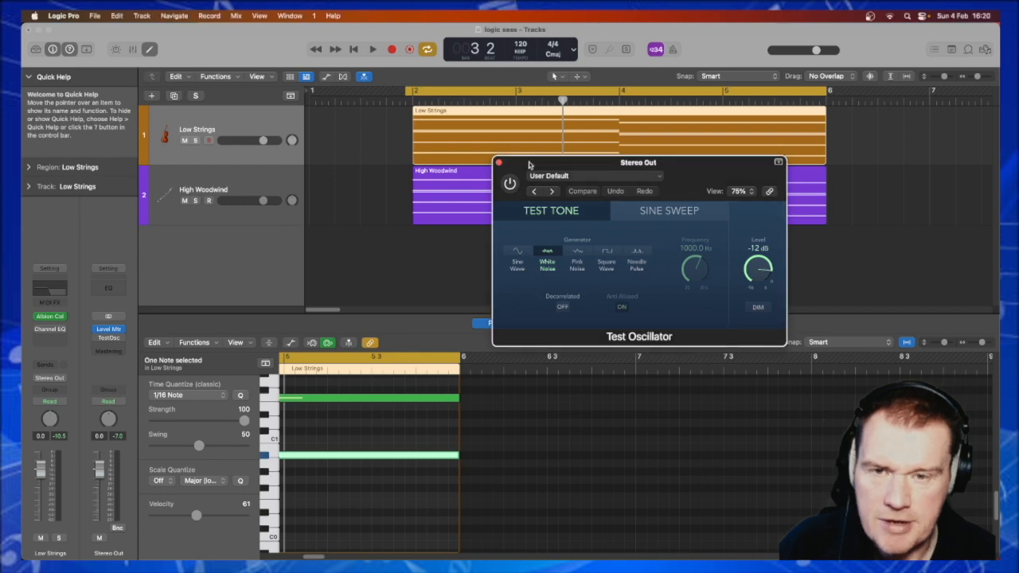
left_click_drag(530, 163, 465, 157)
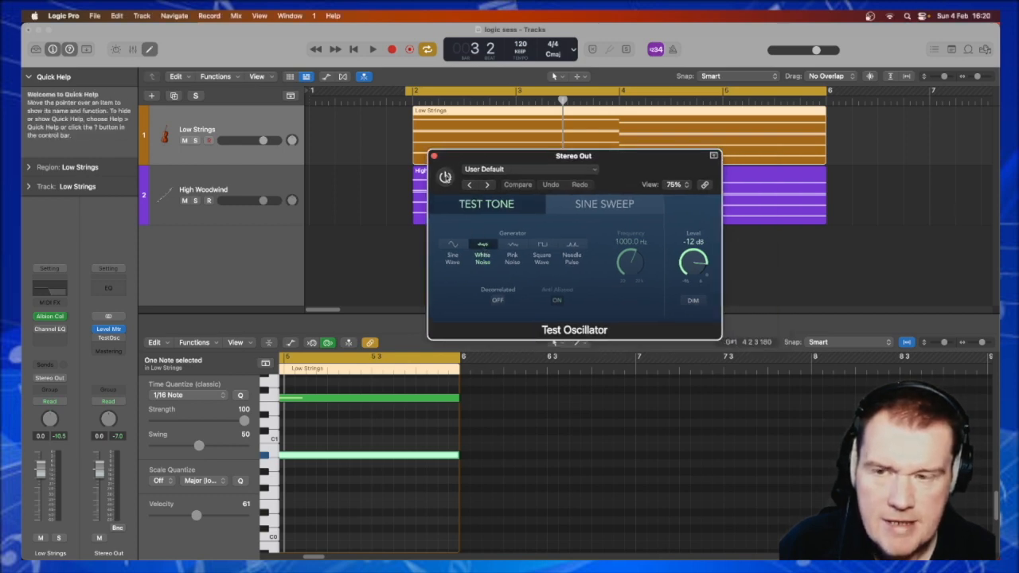
left_click(445, 177)
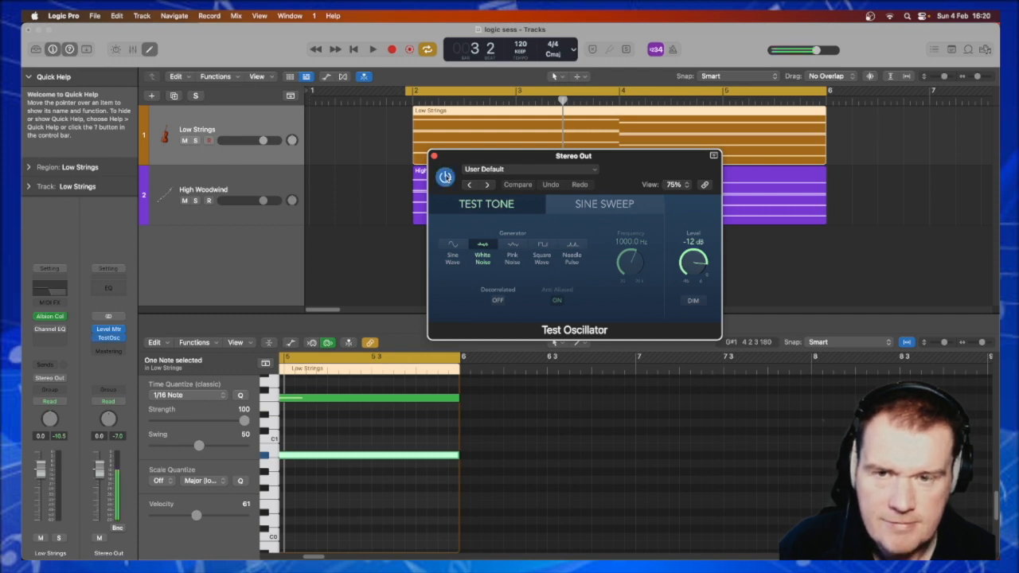
left_click(510, 245)
left_click(446, 176)
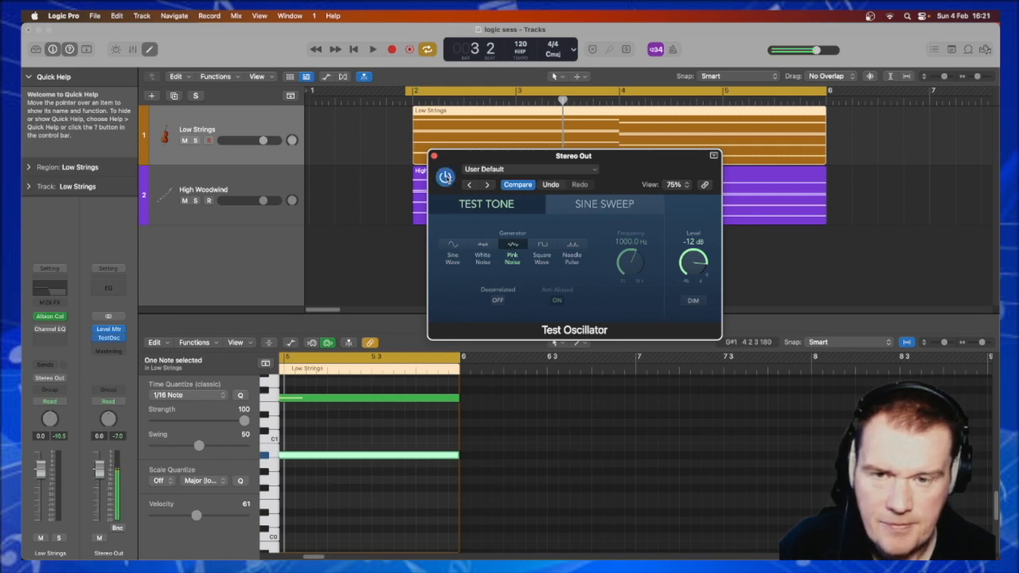
left_click(446, 176)
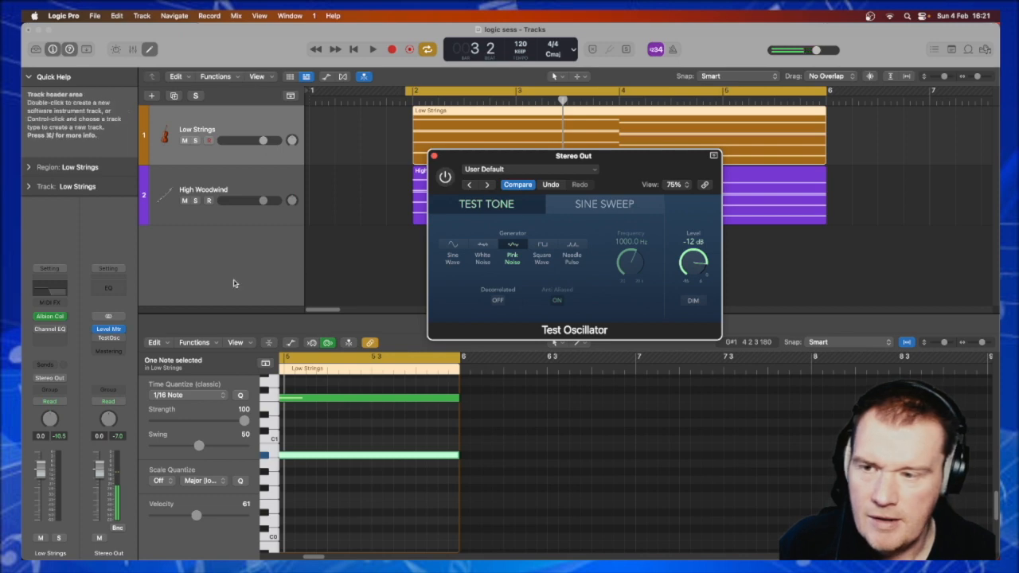
Step: Add a Channel EQ to the Stereo Out channel and arrange it below the Test Oscillator so both are visible
left_click(116, 295)
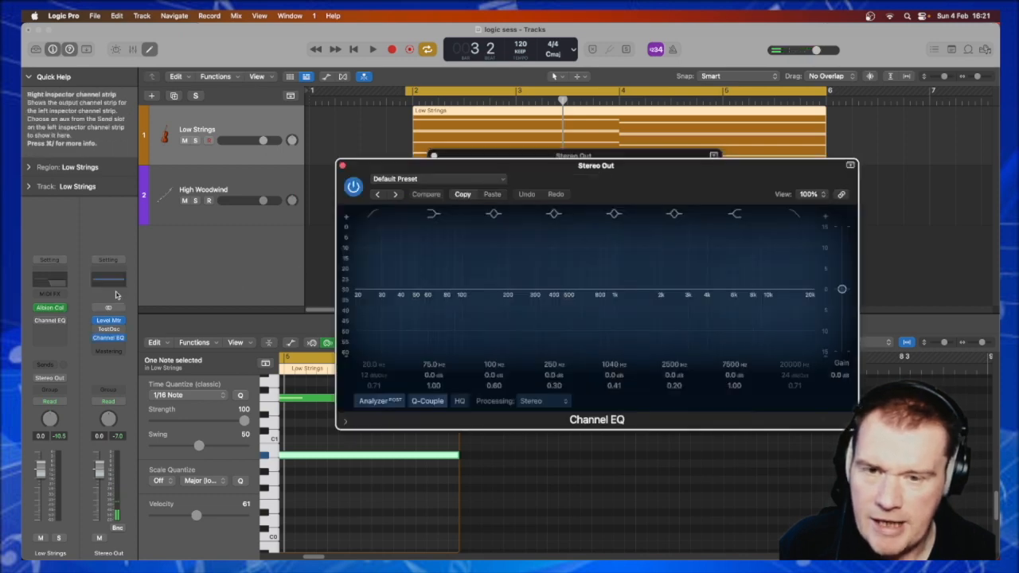
left_click_drag(468, 168, 426, 279)
left_click_drag(510, 159, 441, 79)
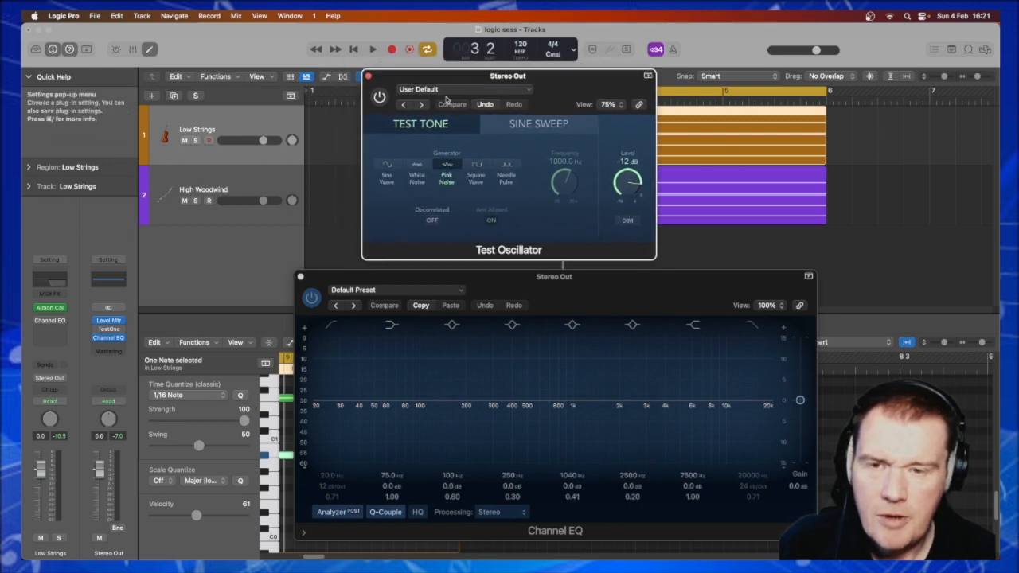
Step: Set the Test Oscillator to White Noise and briefly enable it to examine its spectrum in the Channel EQ analyzer
left_click(418, 167)
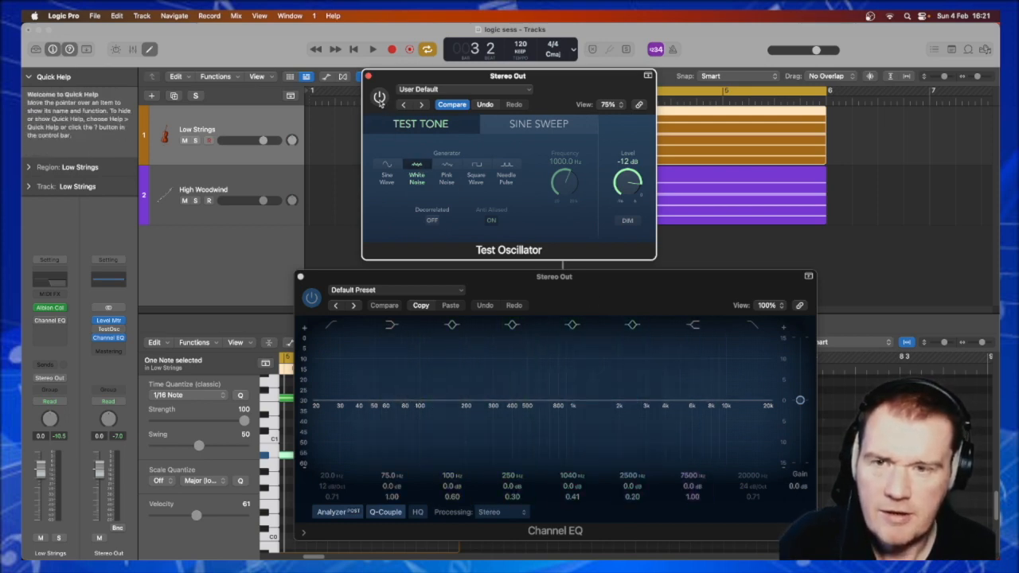
left_click(380, 98)
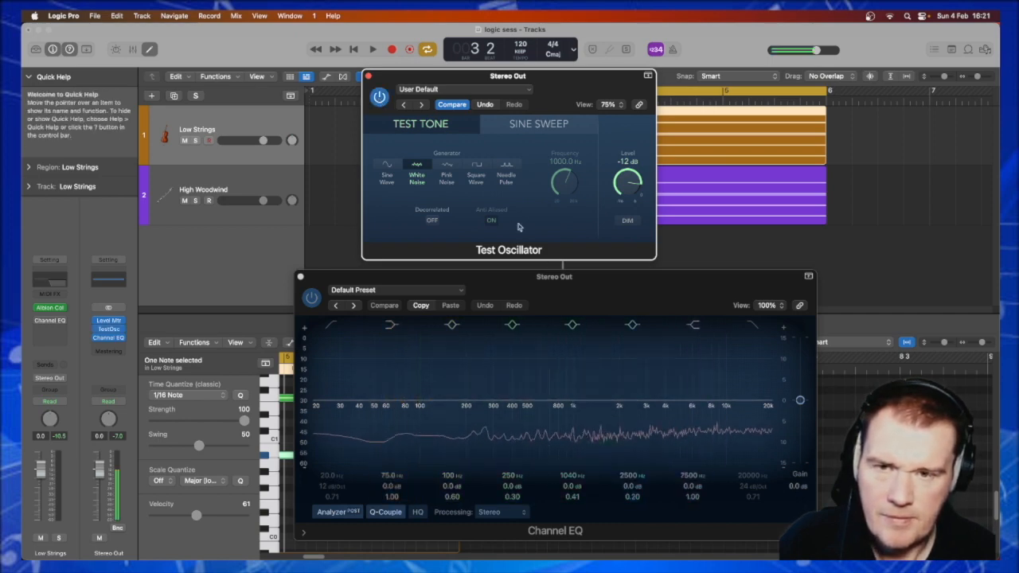
left_click(386, 103)
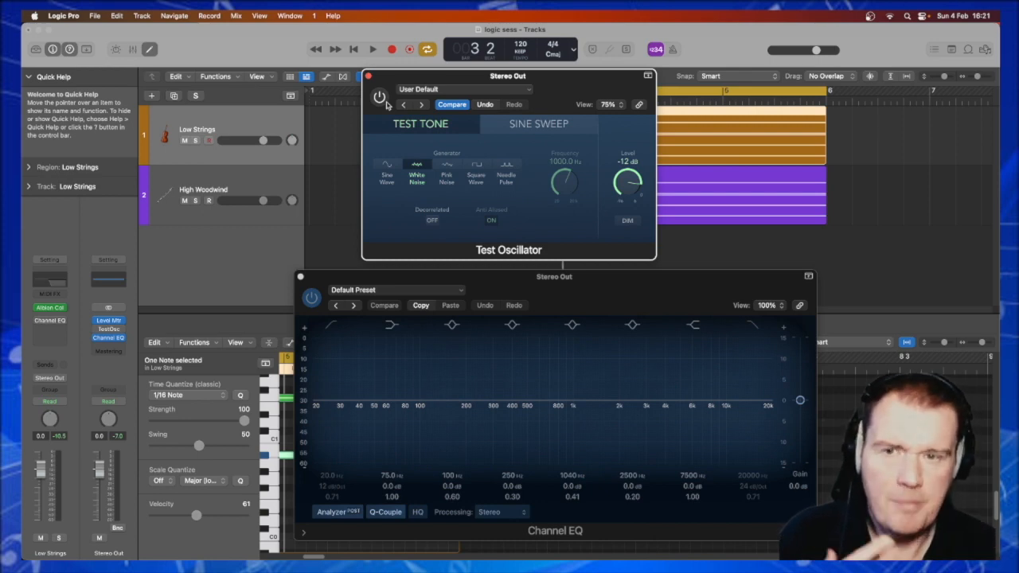
Step: Set the Test Oscillator to Pink Noise, briefly enable it to examine its spectrum, and close both plug-in windows
left_click(448, 166)
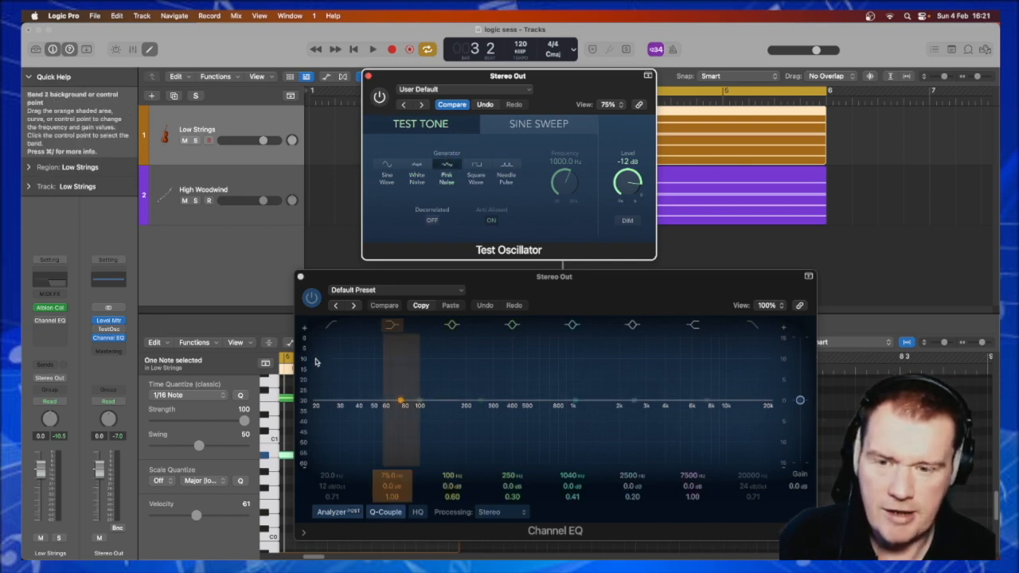
left_click(380, 97)
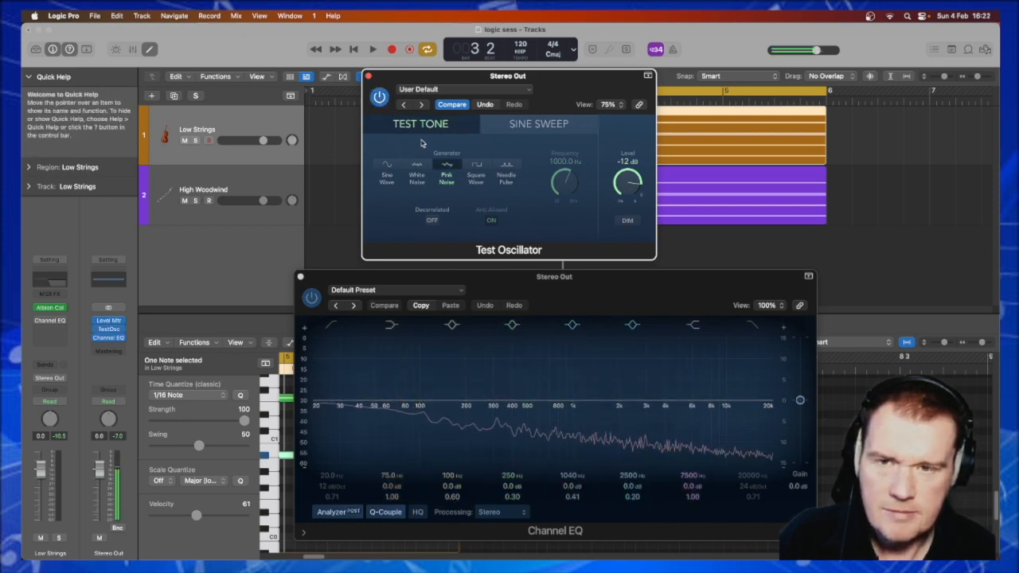
left_click(380, 97)
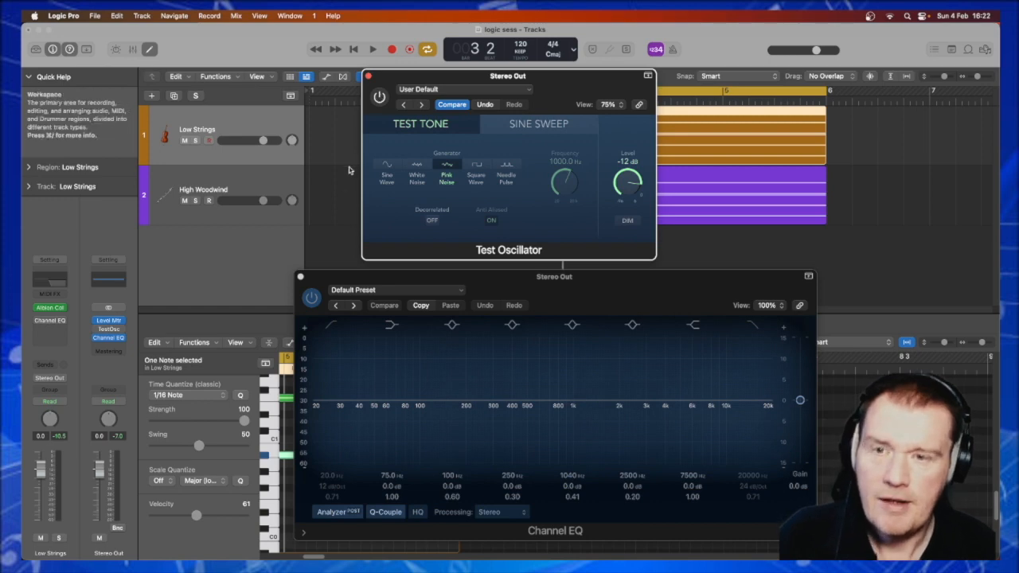
left_click(301, 276)
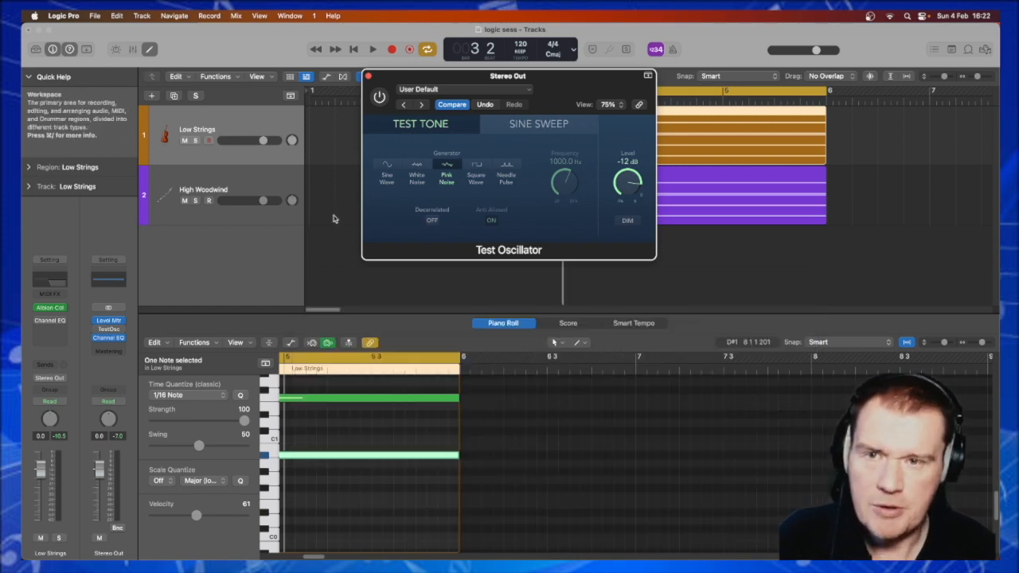
left_click(368, 76)
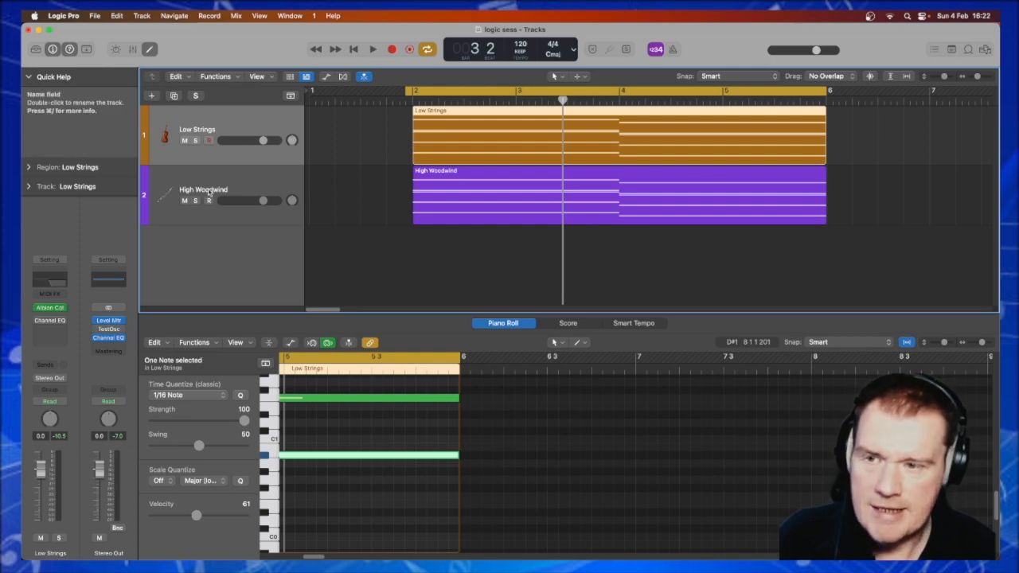
Step: Open the Stereo Out Level Meter, clear its peak values, and play the Low Strings track soloed to check its peak level
left_click(113, 326)
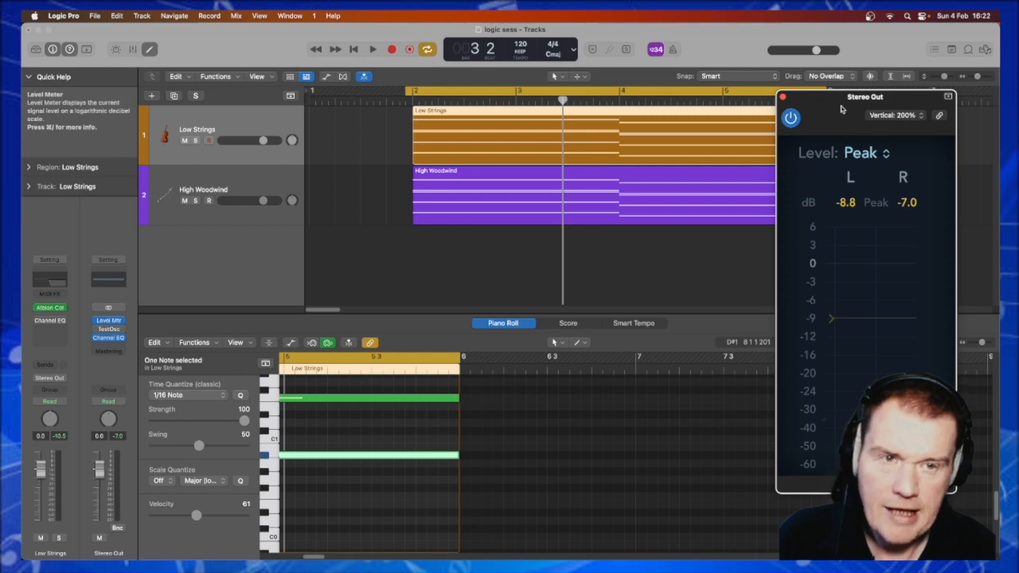
left_click_drag(840, 142, 844, 127)
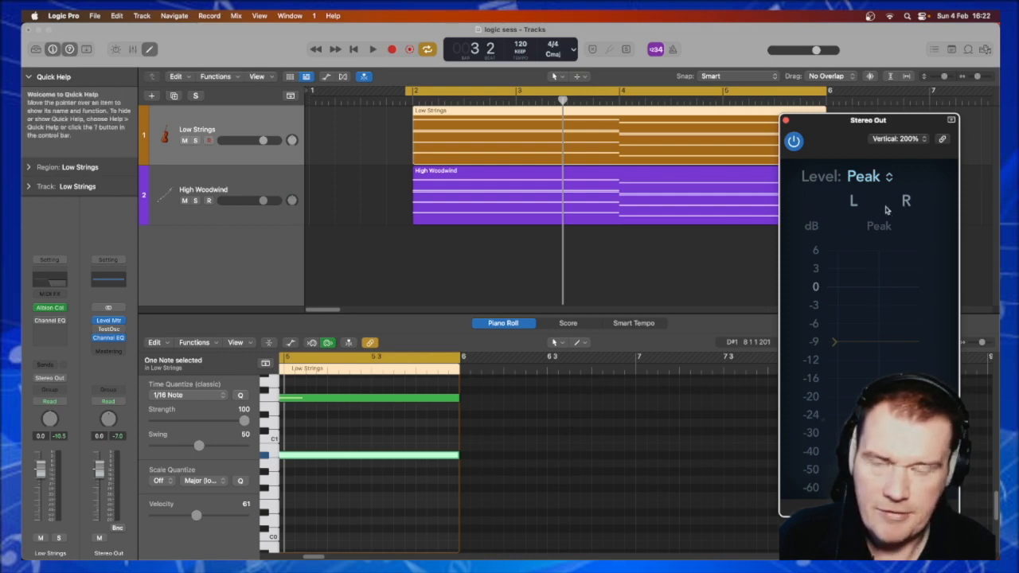
left_click(195, 140)
key("space")
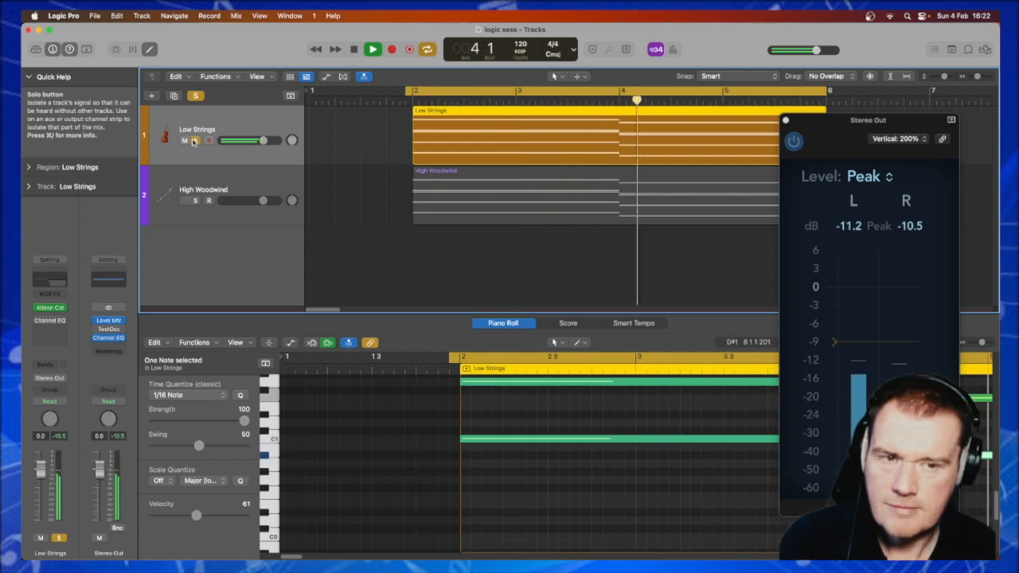
Step: Set the Level Meter's threshold marker to -12 dB and stop playback
left_click_drag(841, 344, 845, 366)
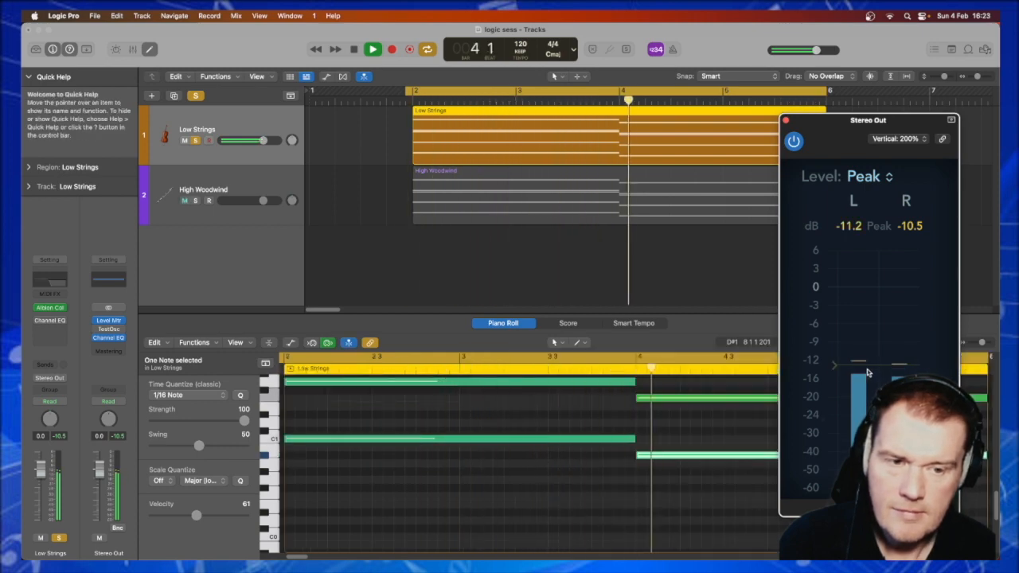
left_click_drag(867, 368, 865, 365)
key("space")
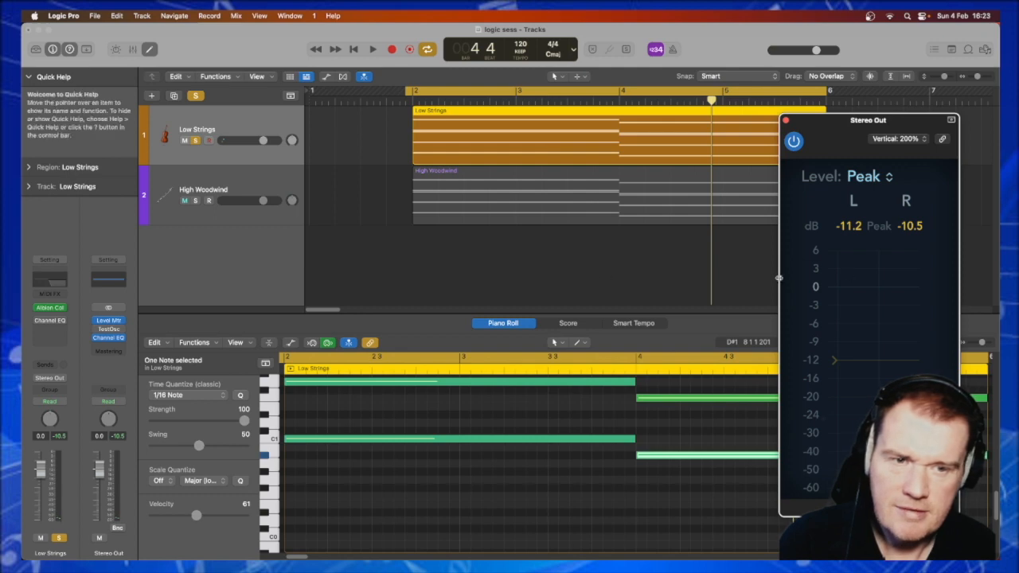
Step: Solo High Woodwind instead of Low Strings, clear the meter's peak values, and play the track to check its peak level
left_click(196, 141)
left_click(200, 201)
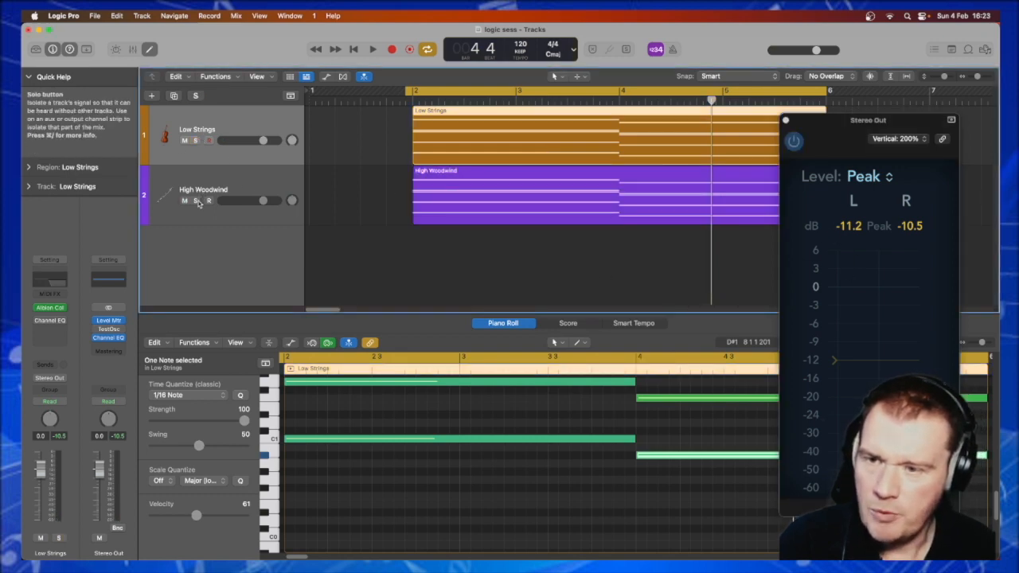
left_click(196, 201)
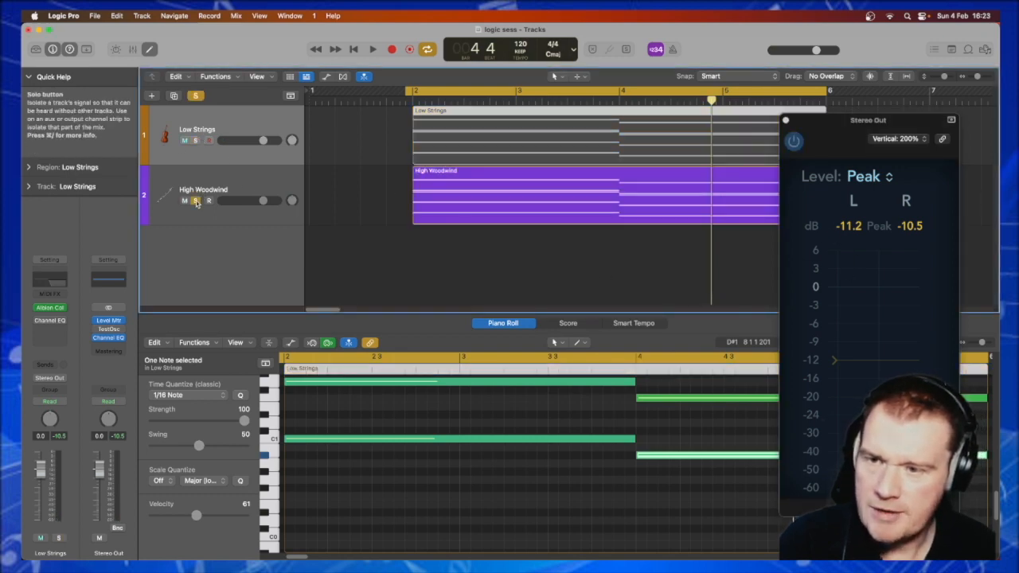
left_click(848, 229)
key("space")
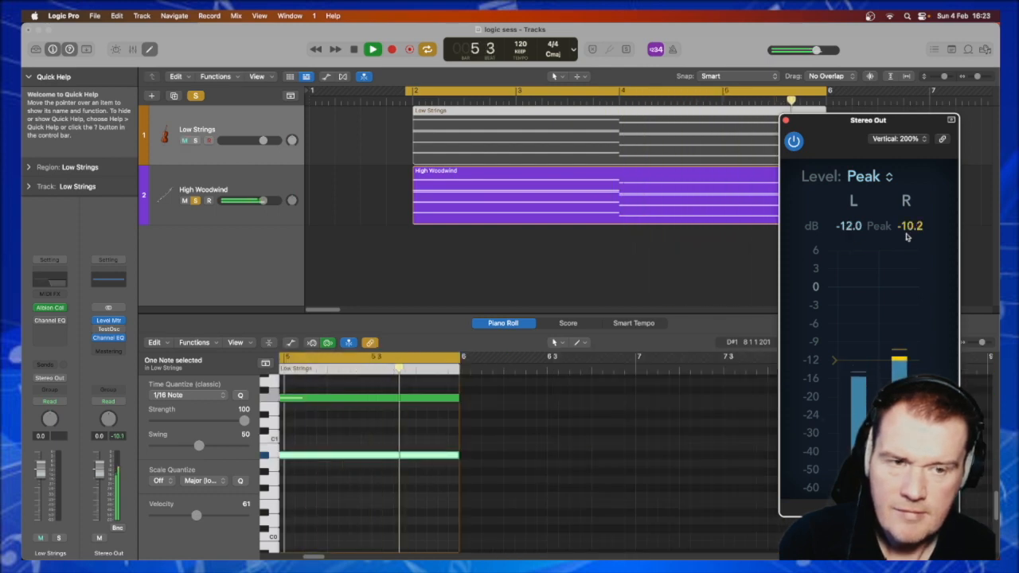
key("space")
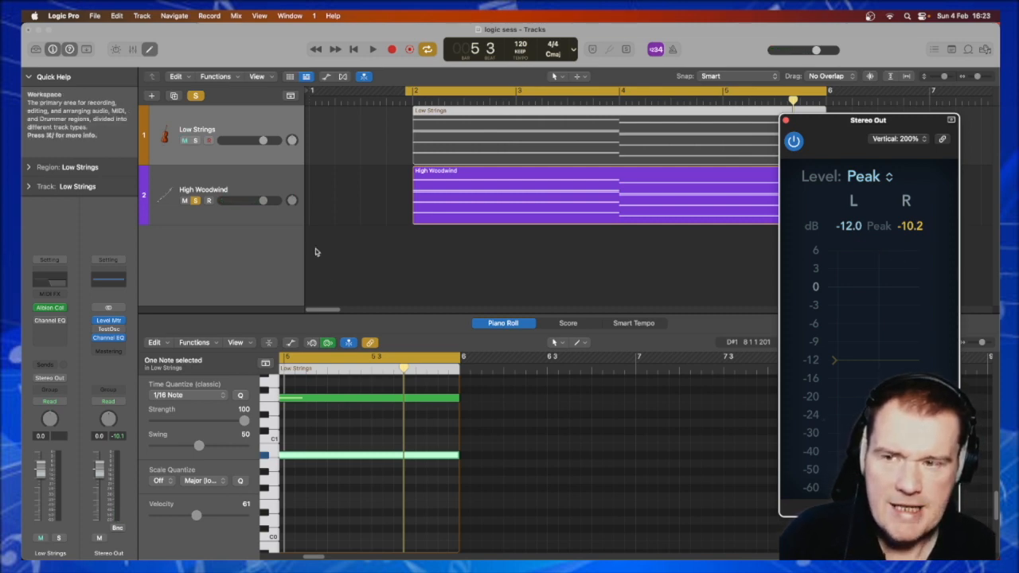
Step: Solo Low Strings along with High Woodwind, clear the meter's peak values, and play both to check their combined peak level
left_click(195, 140)
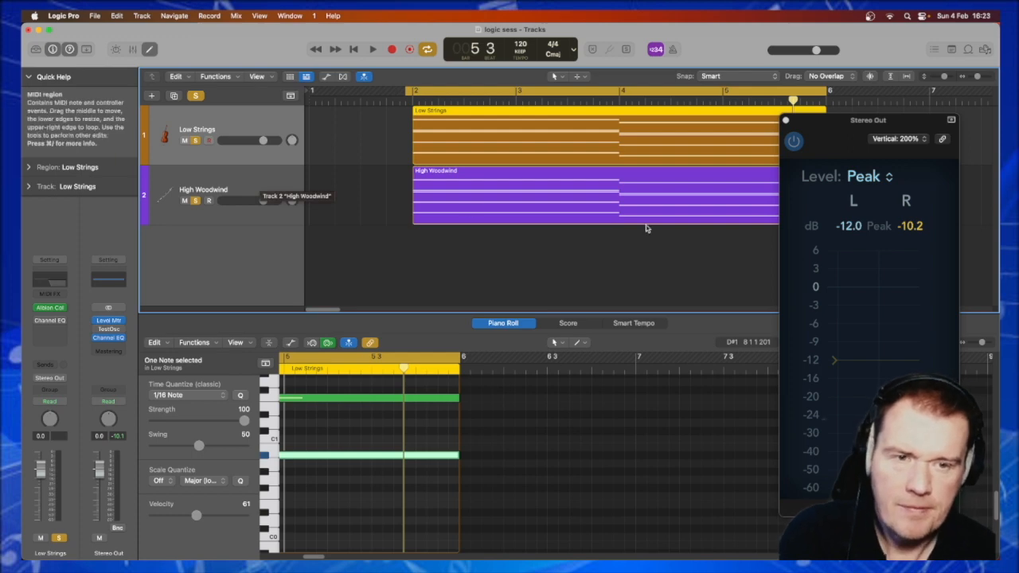
left_click(854, 227)
key("space")
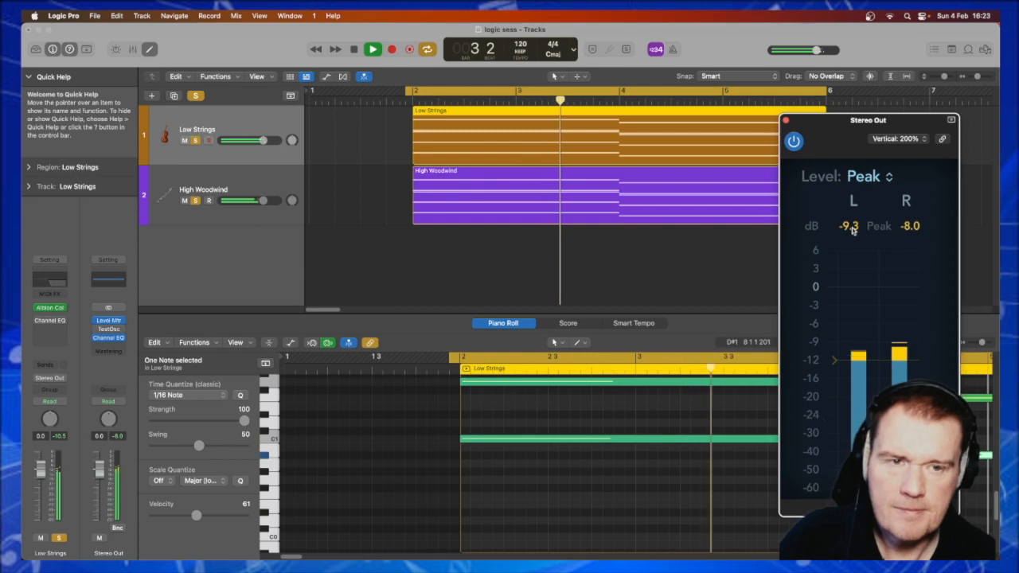
left_click_drag(847, 122, 851, 44)
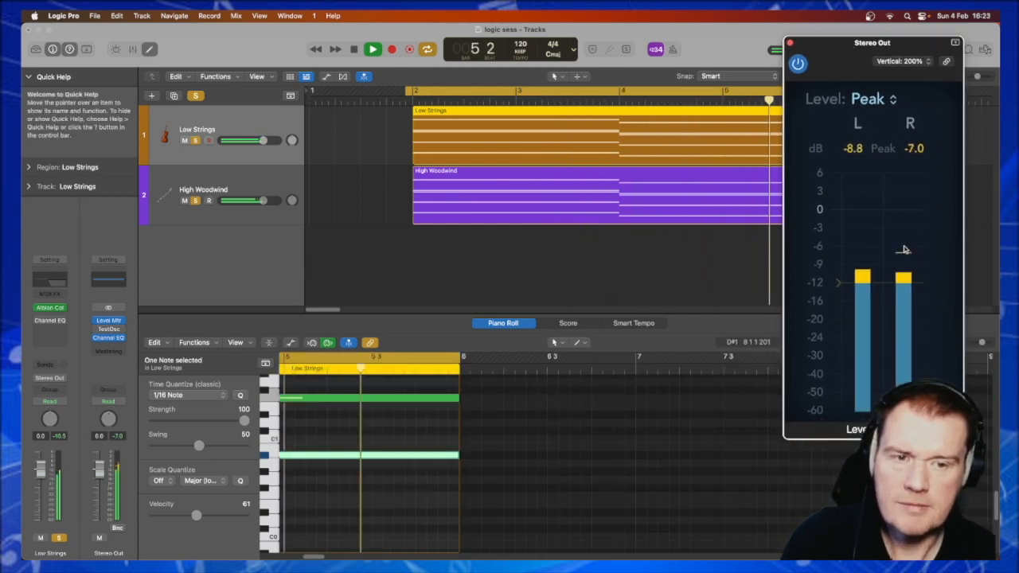
key("space")
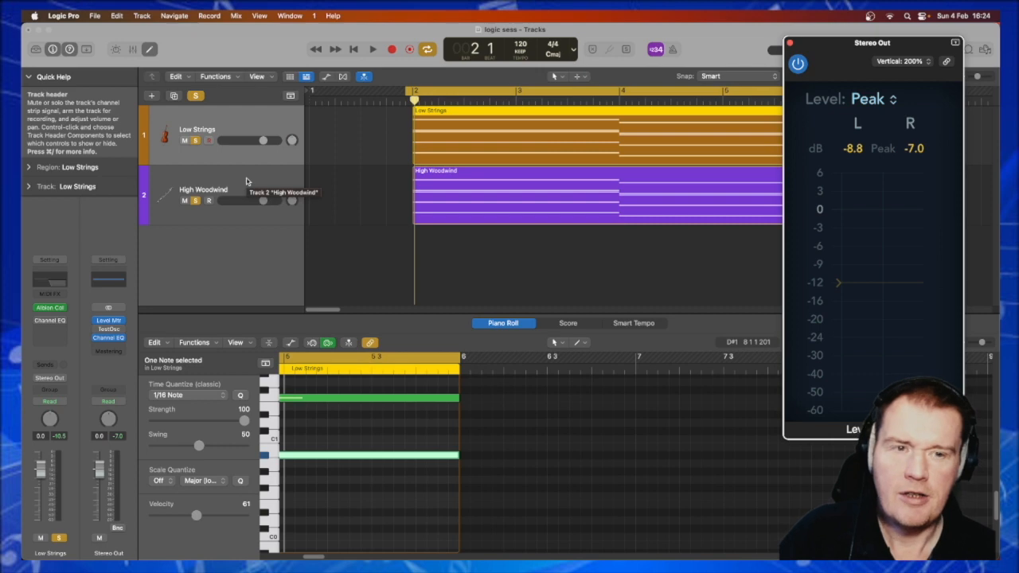
Step: Try the High Woodwind volume at about -5.9 dB while playing both tracks to compare output peaks, and restore its default volume
left_click_drag(830, 48, 810, 37)
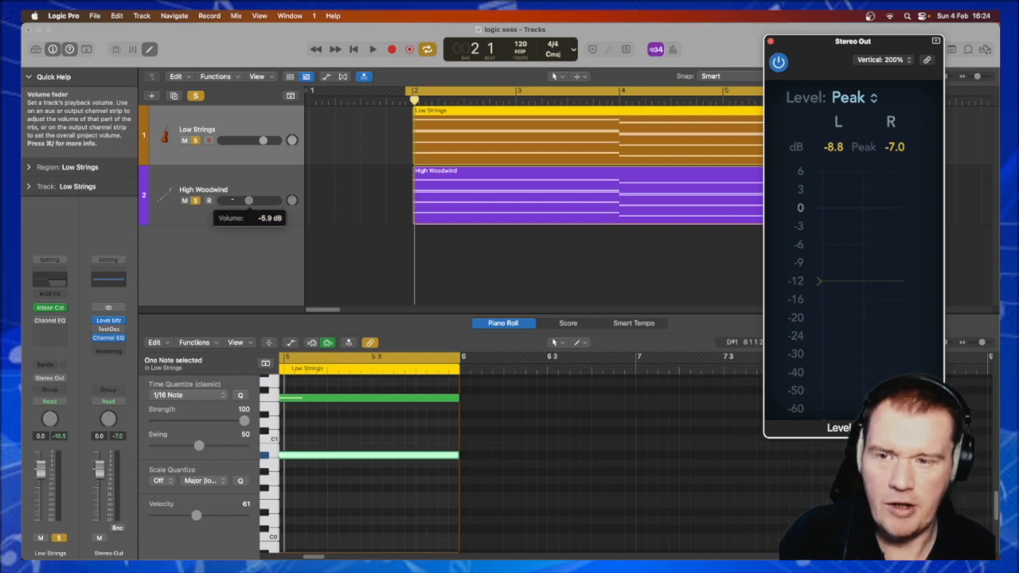
left_click(249, 200)
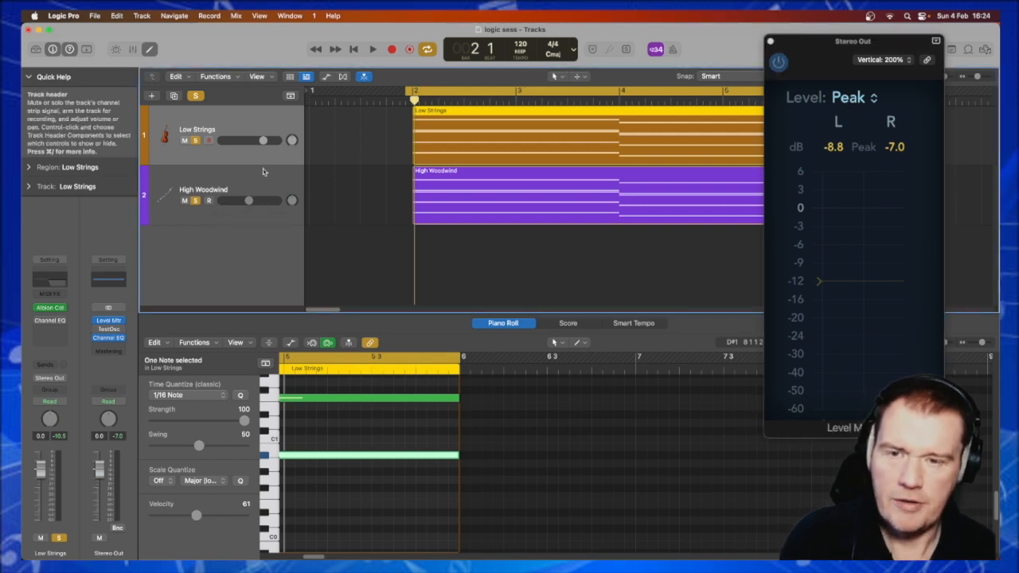
key("space")
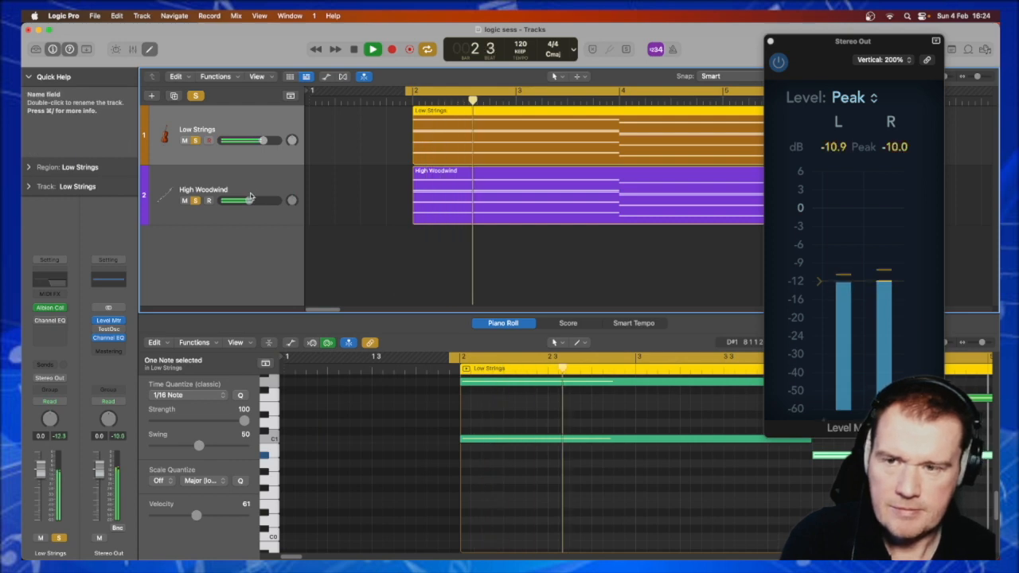
left_click_drag(249, 201, 250, 201)
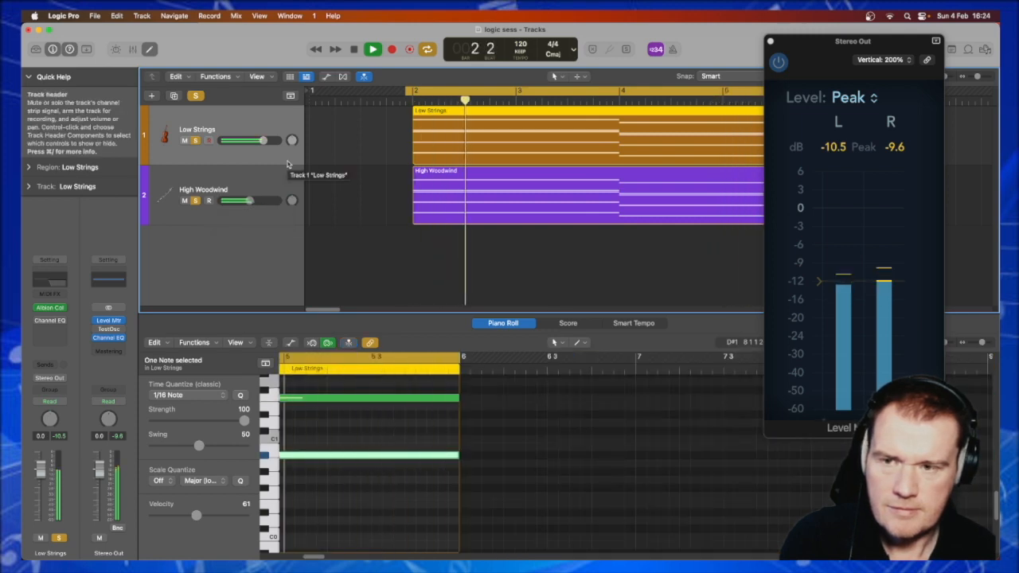
key("space")
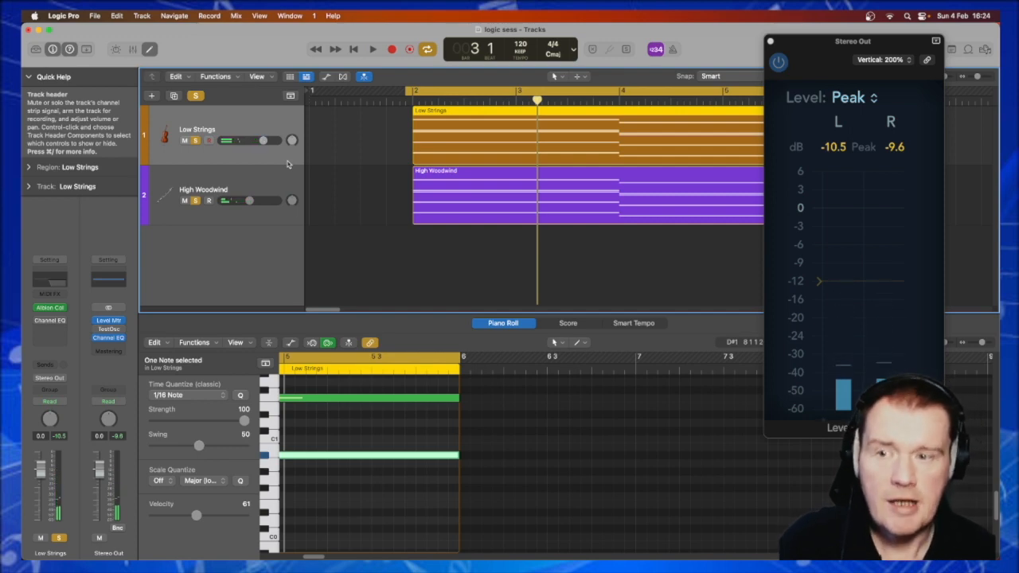
left_click(251, 203, "alt")
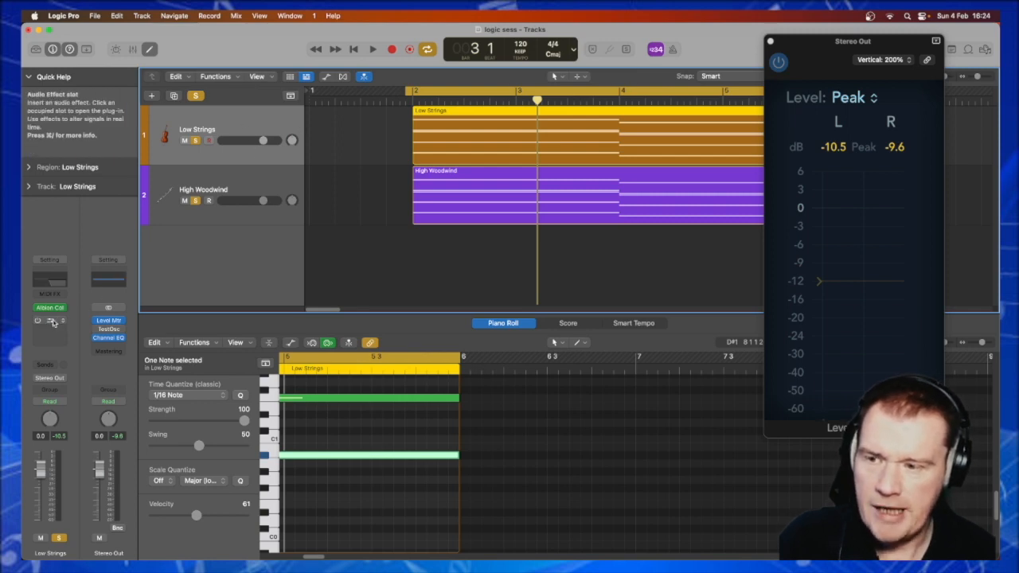
Step: Play Low Strings soloed without High Woodwind, enable its Channel EQ with the 510 Hz high cut to compare, and close the EQ
left_click(53, 321)
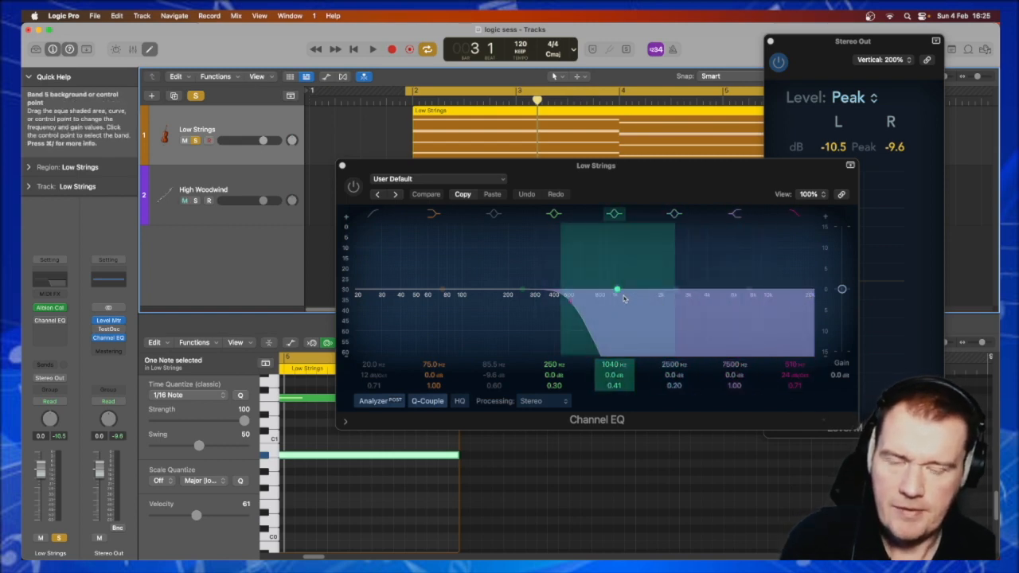
key("space")
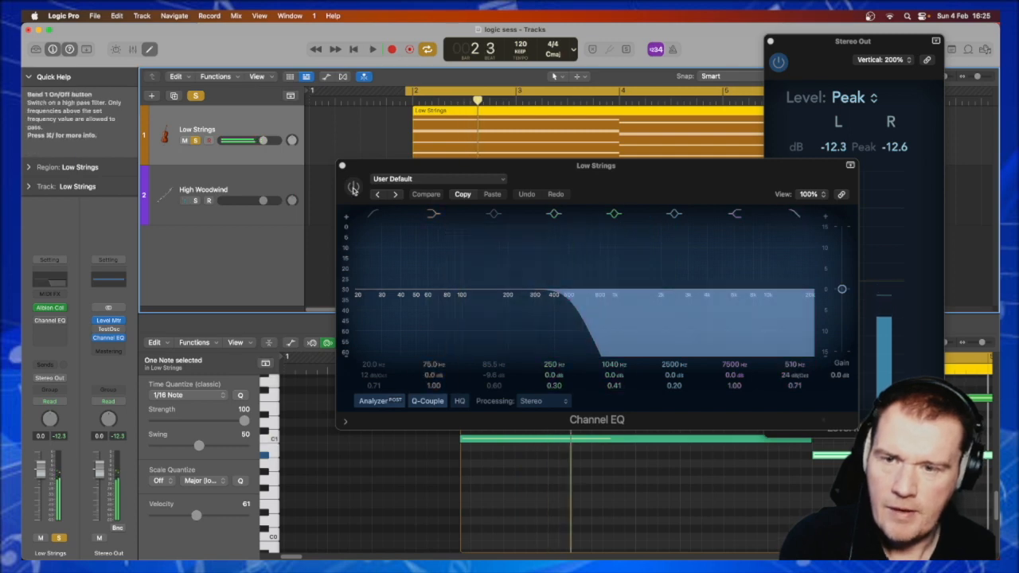
left_click(354, 188)
key("space")
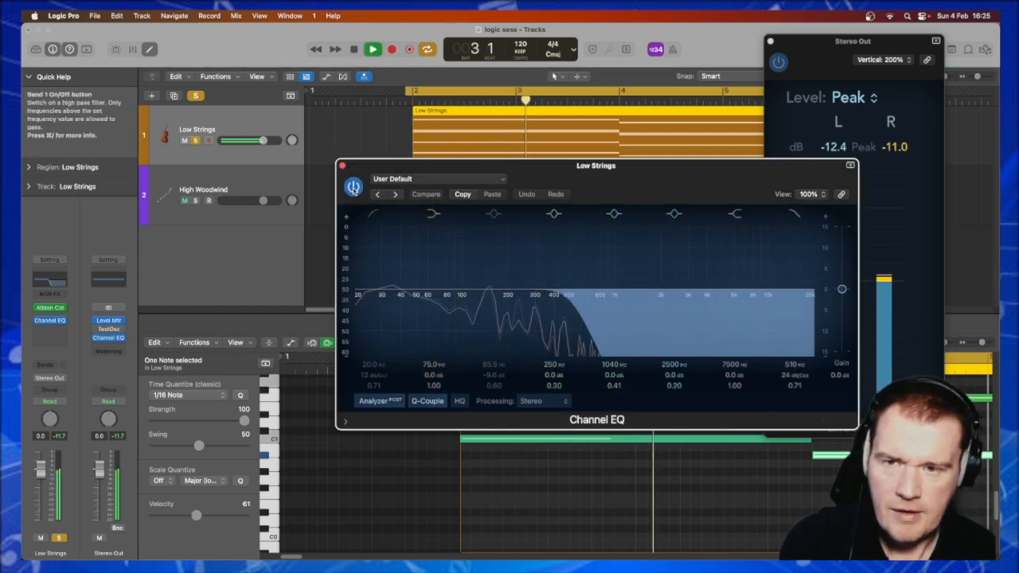
key("space")
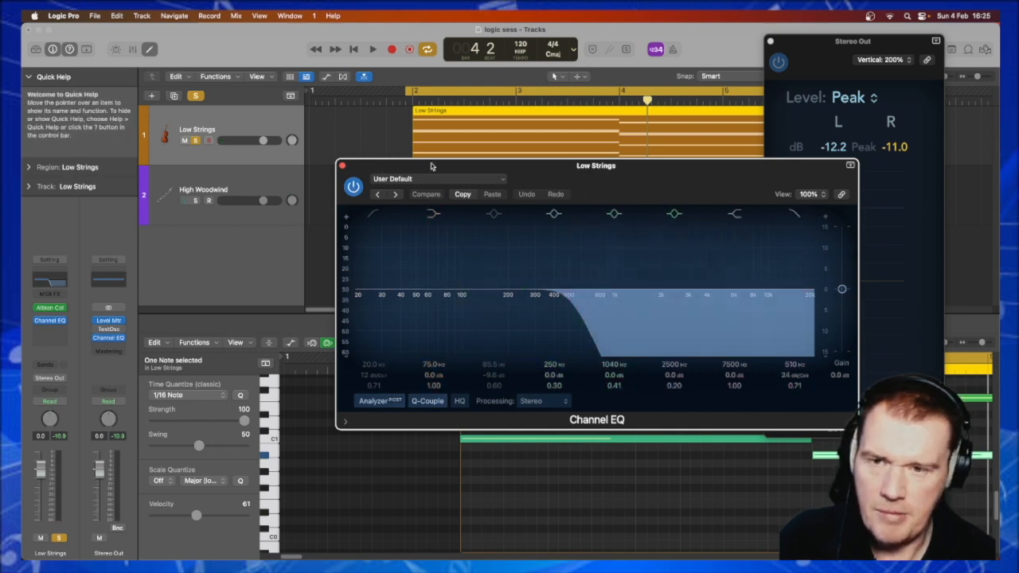
left_click(342, 166)
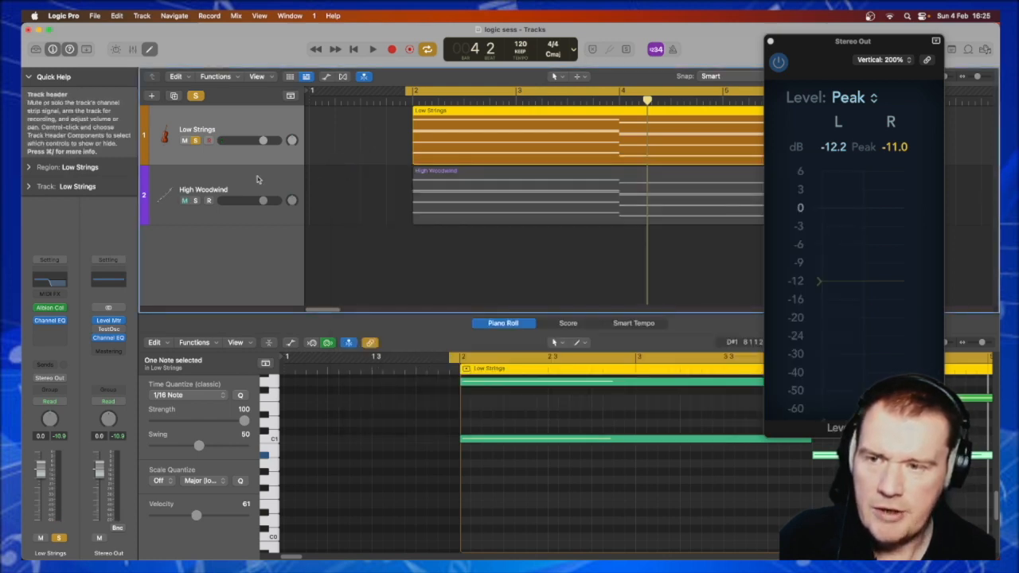
Step: Solo High Woodwind instead of Low Strings and play it with its Channel EQ bypassed and re-enabled to compare the low cut's effect
left_click(255, 179)
left_click(48, 280)
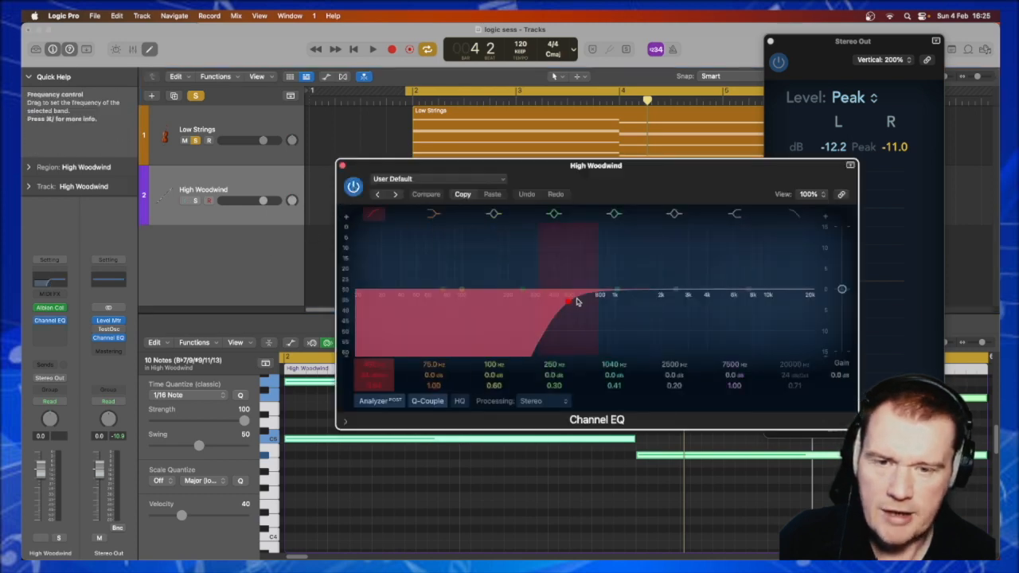
left_click(197, 201)
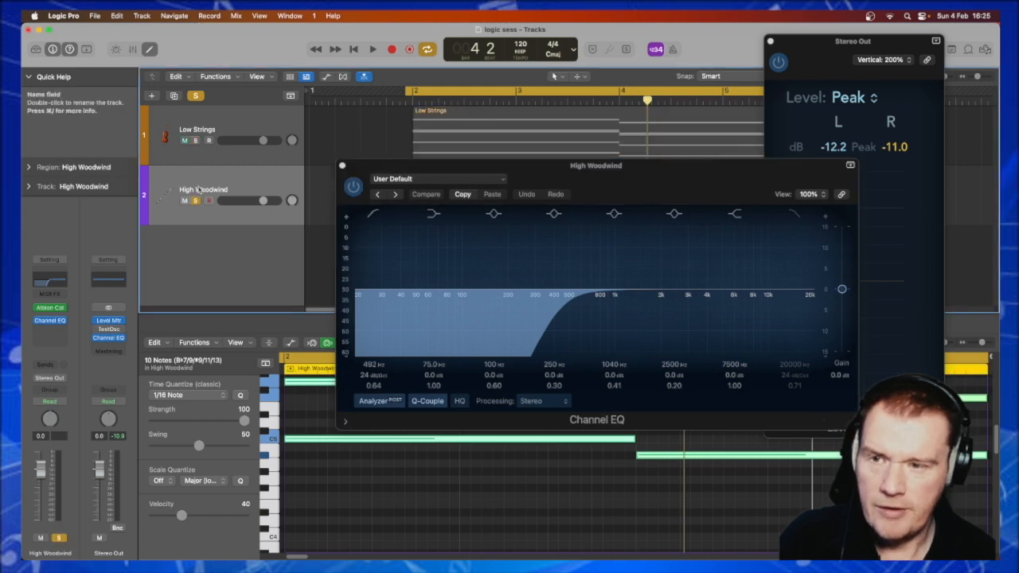
left_click(354, 186)
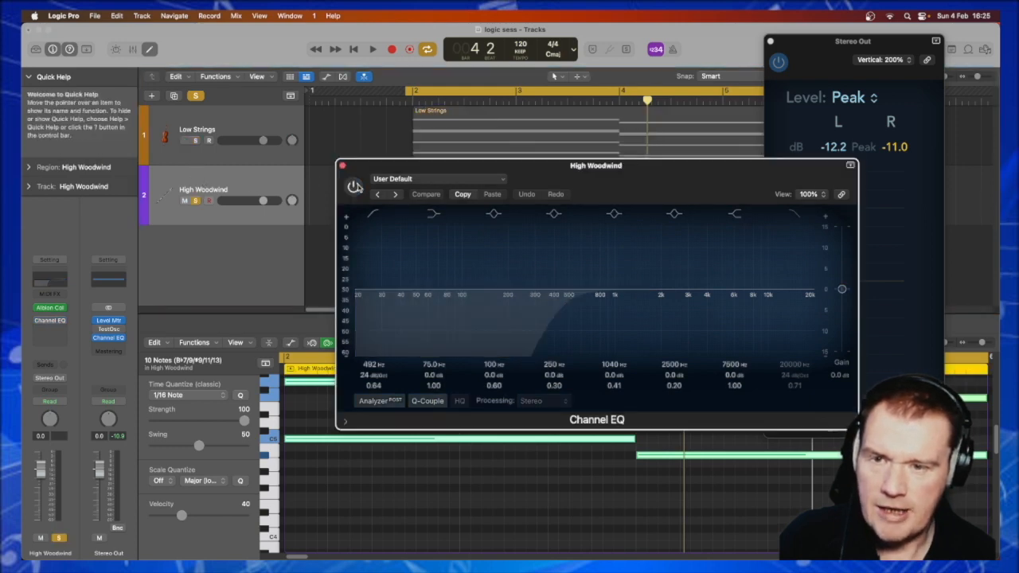
key("space")
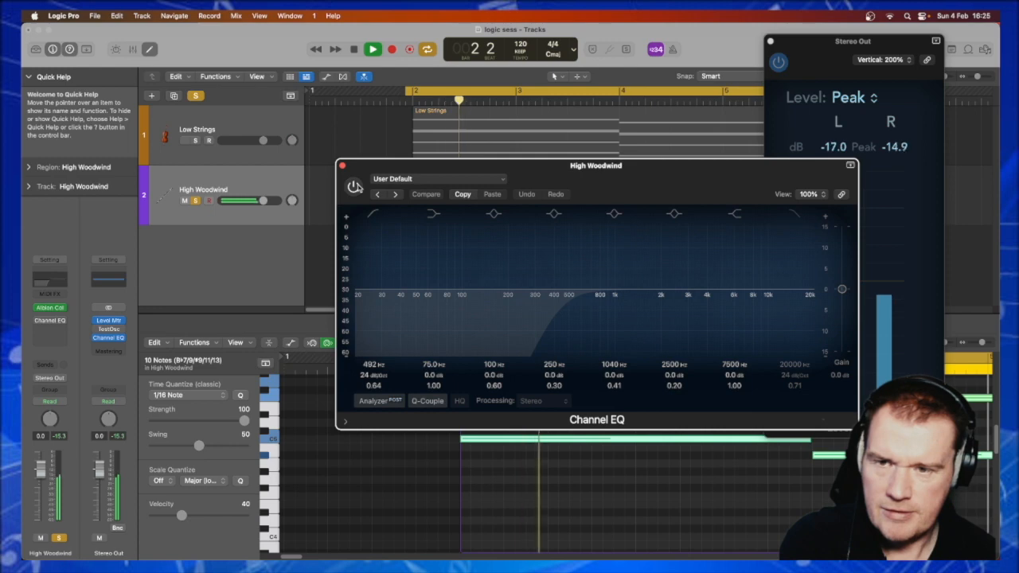
left_click(354, 187)
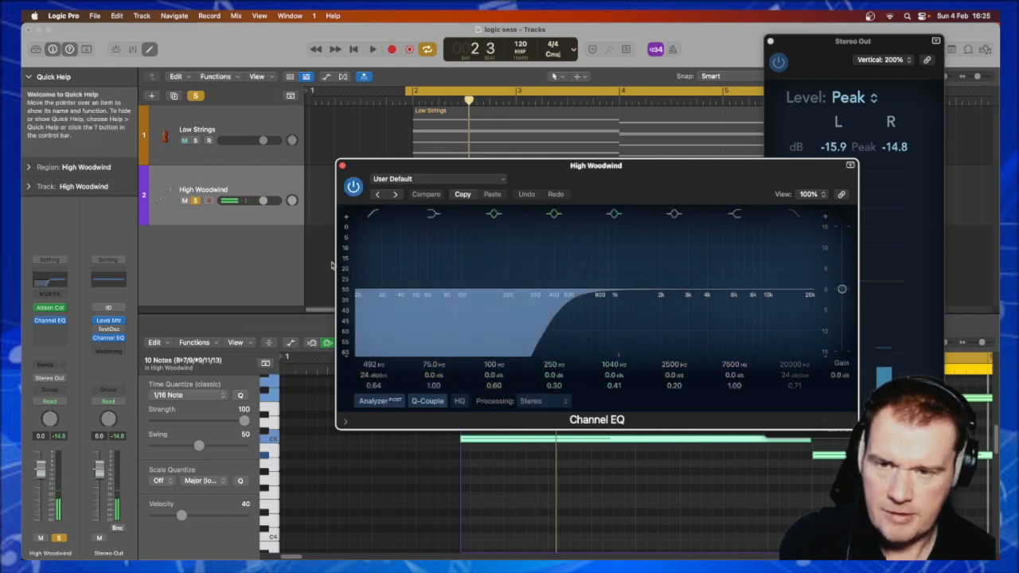
key("space")
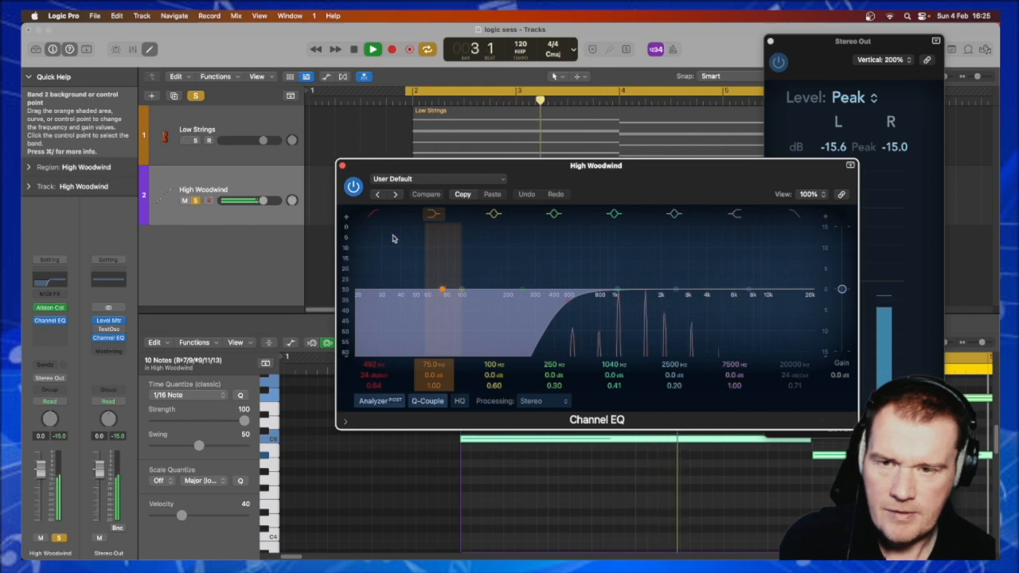
Step: Raise the High Woodwind EQ's low-cut frequency slightly while checking the track in playback, and close the EQ
key("space")
mouse_move(375, 363)
left_mouse_down()
mouse_move(375, 329)
mouse_move(375, 345)
left_mouse_up()
key("space")
key("space")
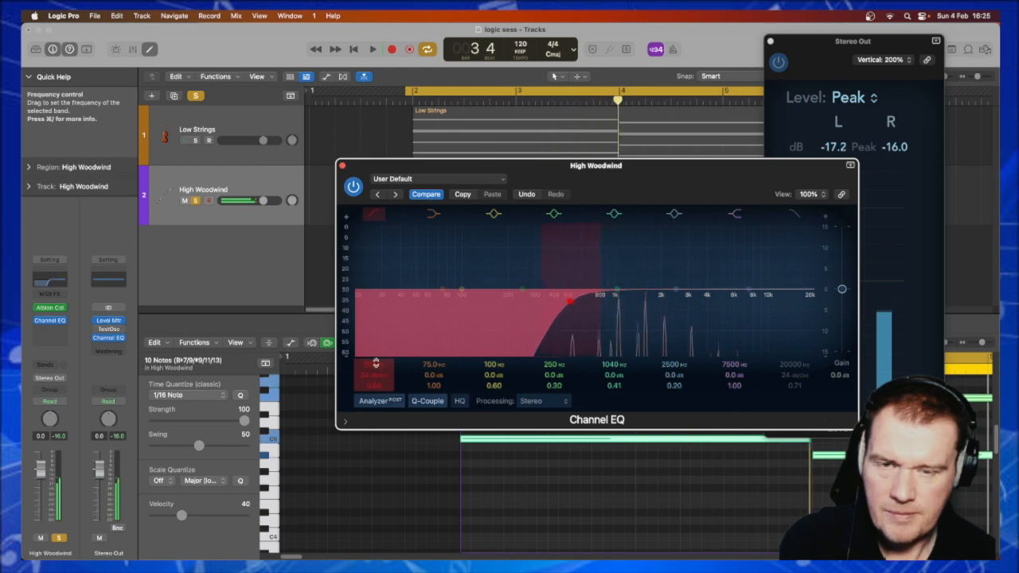
left_click(343, 166)
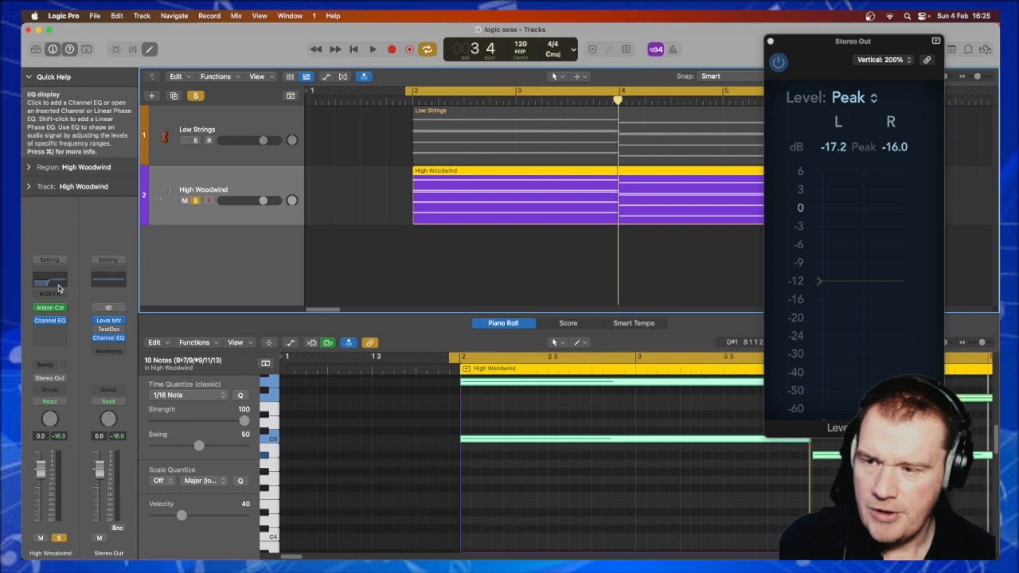
Step: Solo Low Strings along with High Woodwind and play both with their EQs enabled to check the combined output peak
left_click(173, 152)
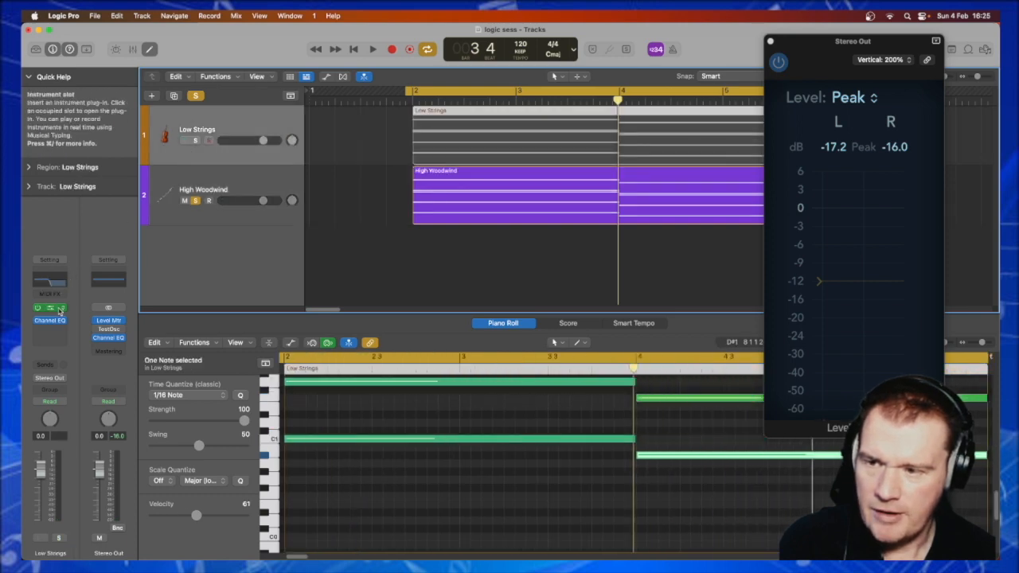
left_click(243, 183)
left_click(252, 157)
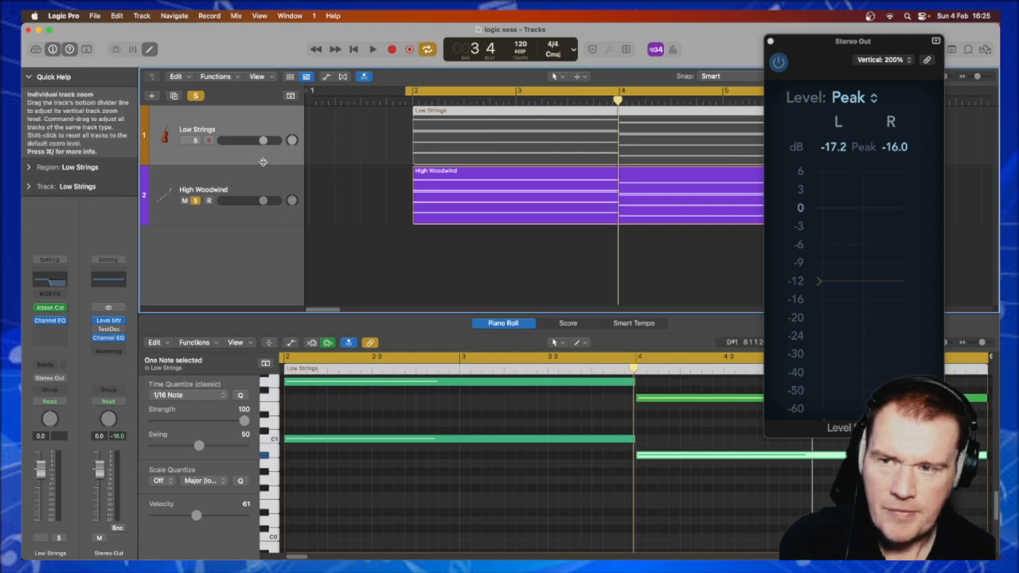
left_click(196, 141)
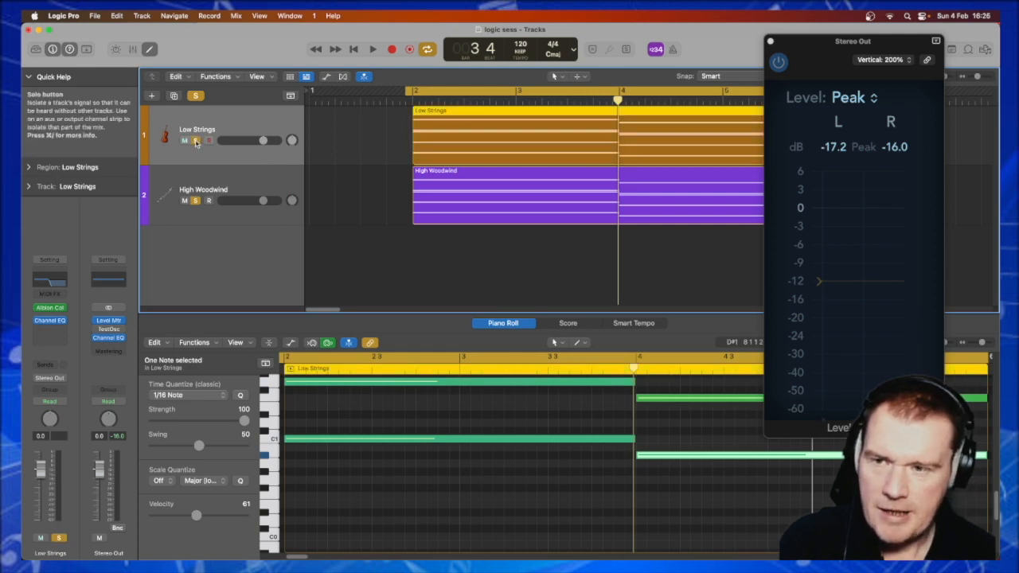
left_click(818, 43)
key("space")
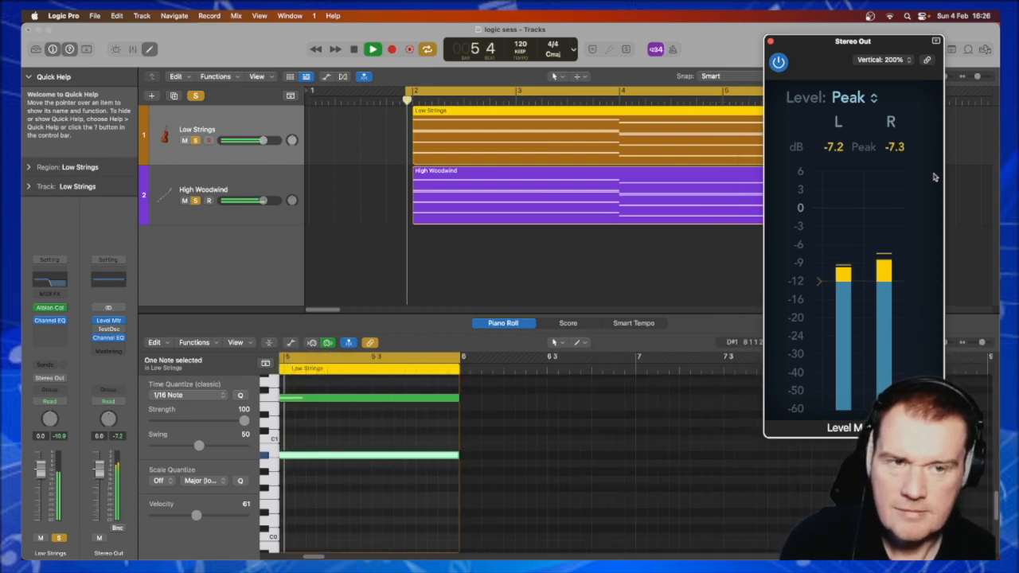
key("space")
key("space")
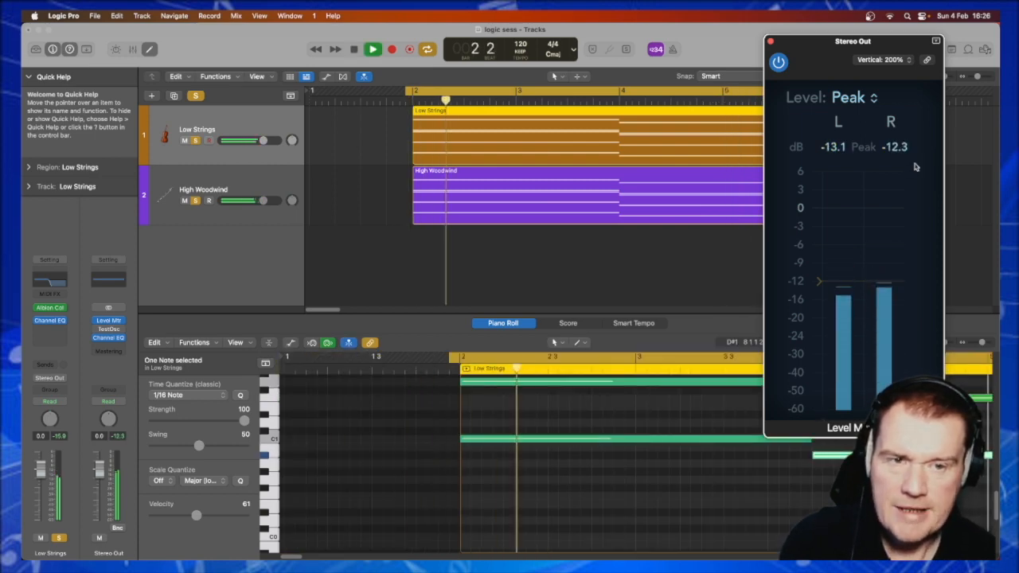
key("space")
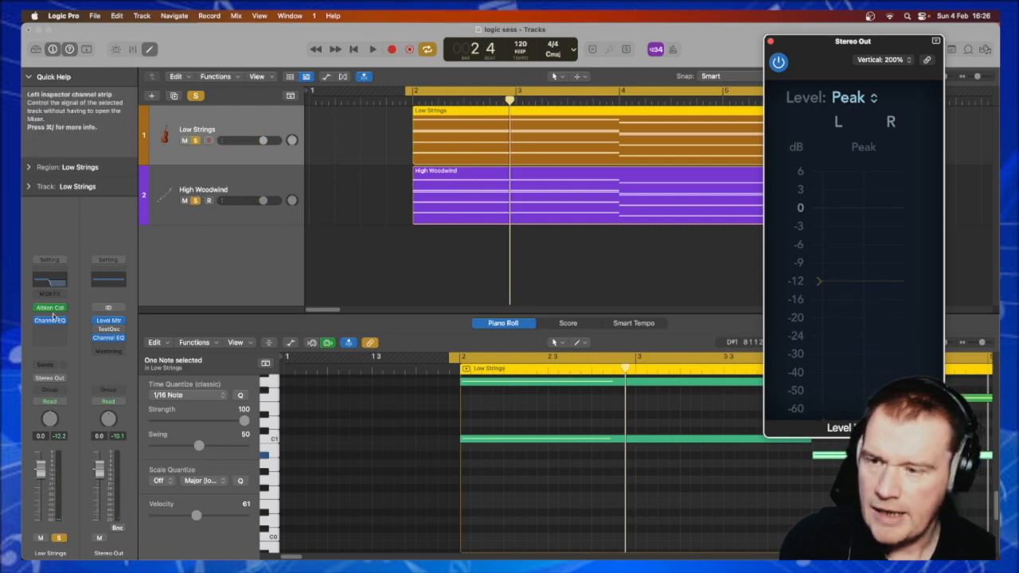
Step: Bypass the Channel EQ on both Low Strings and High Woodwind, and play them together to check the combined output peak
left_click(170, 163)
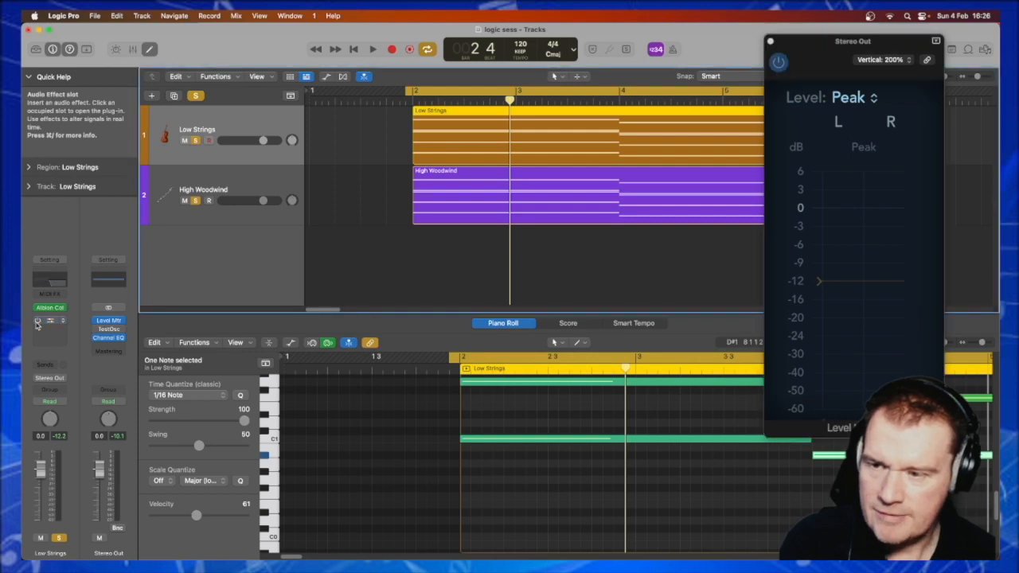
left_click(173, 183)
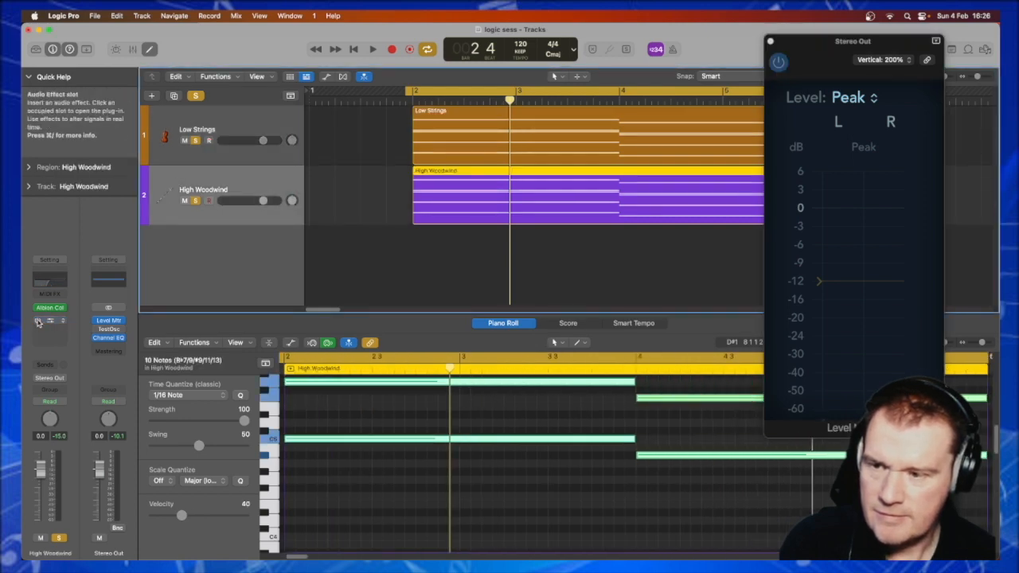
key("space")
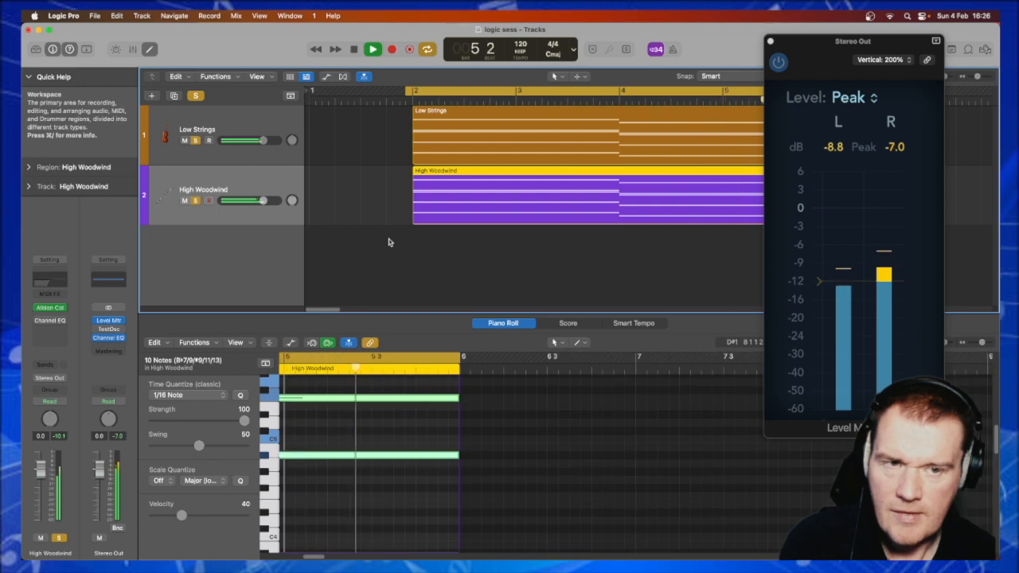
key("space")
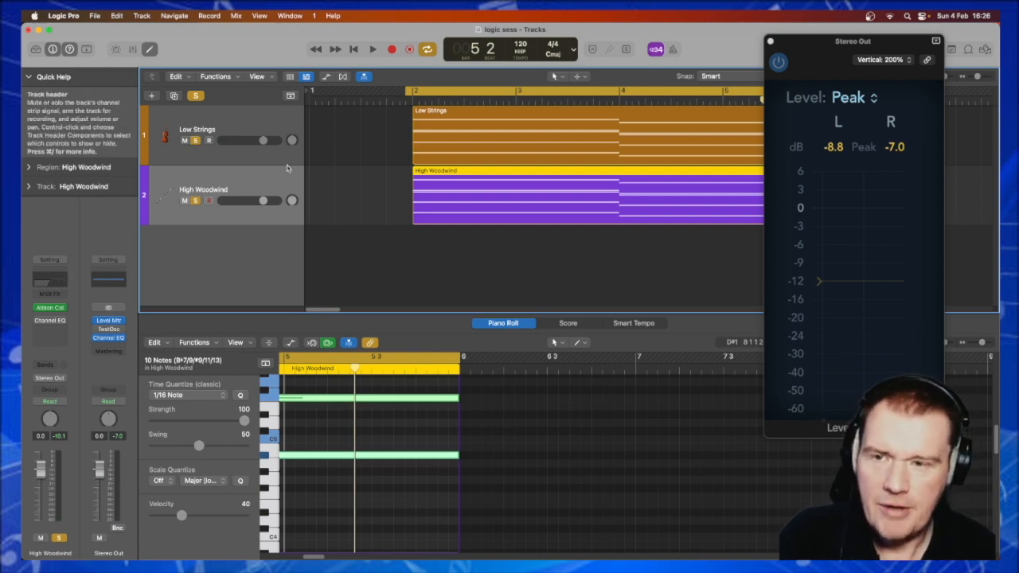
Step: Solo only Low Strings, re-enable its Channel EQ, and raise the high-cut frequency to 1300 Hz during playback
left_click(273, 121)
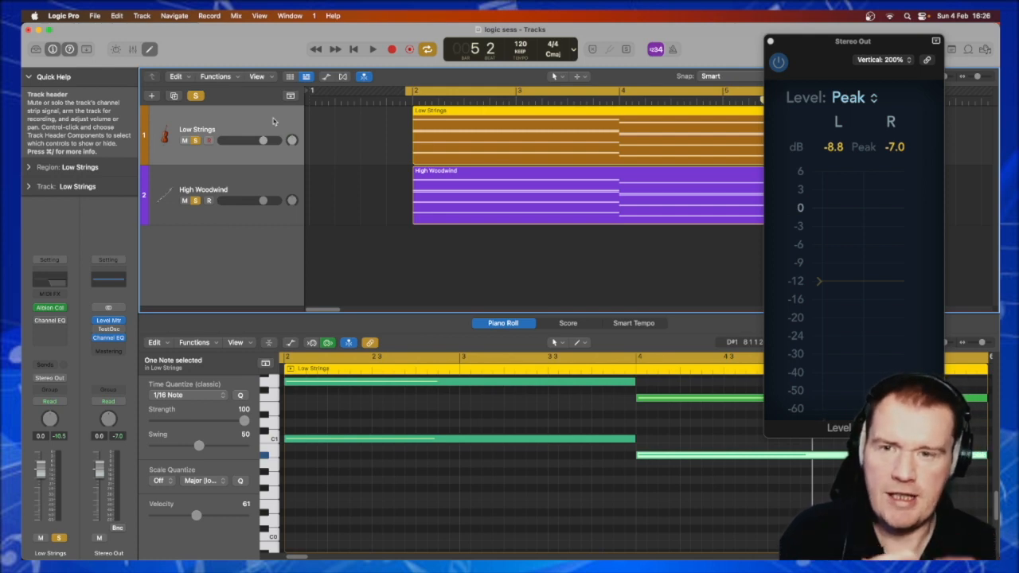
left_click(42, 283)
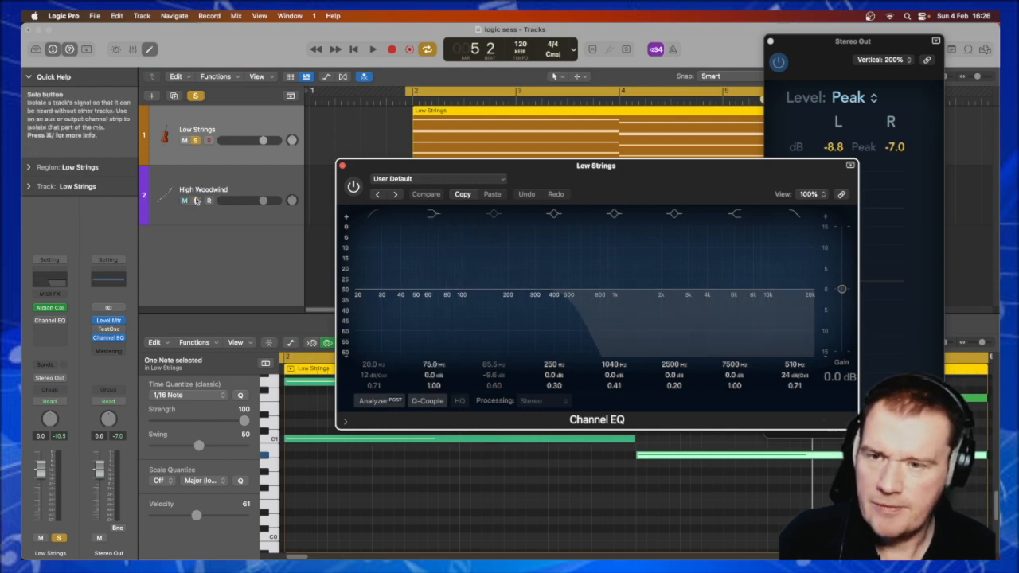
left_click(351, 189)
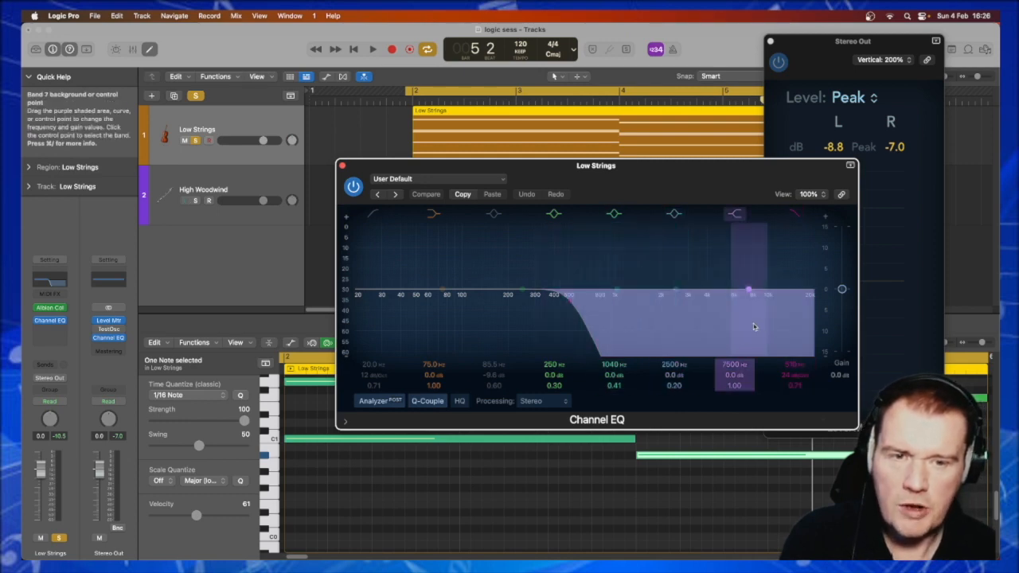
key("space")
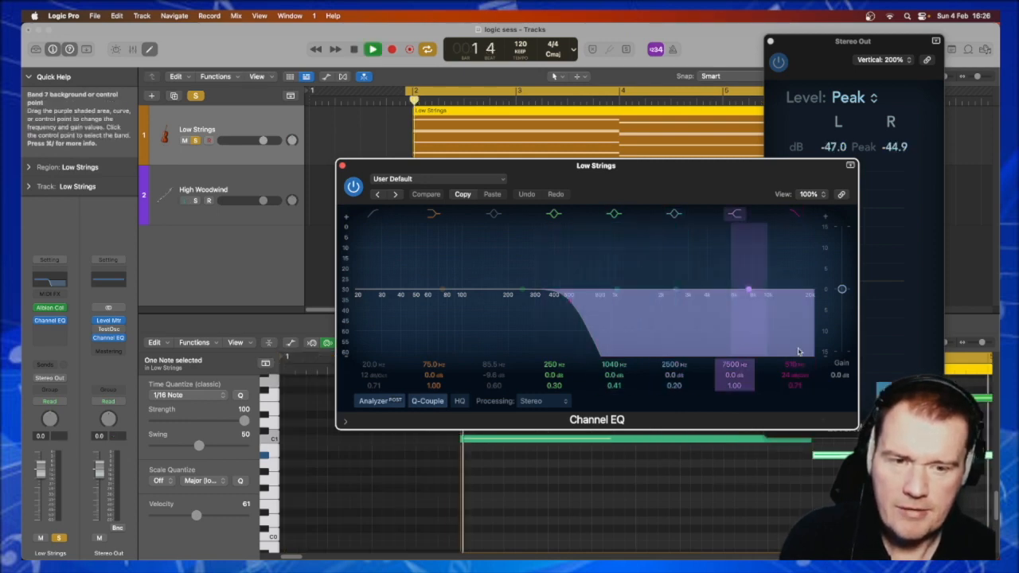
left_click_drag(795, 364, 794, 334)
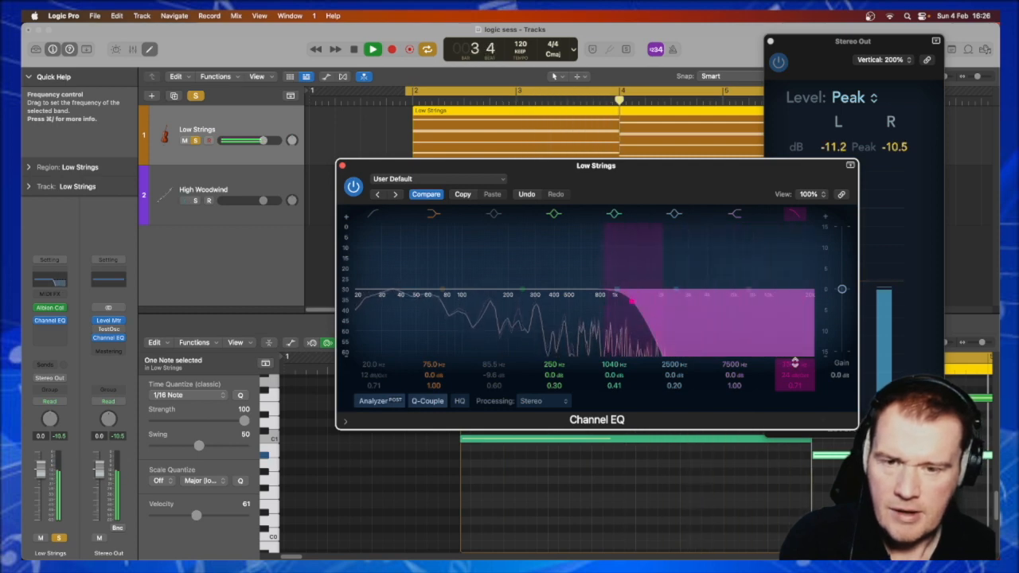
key("space")
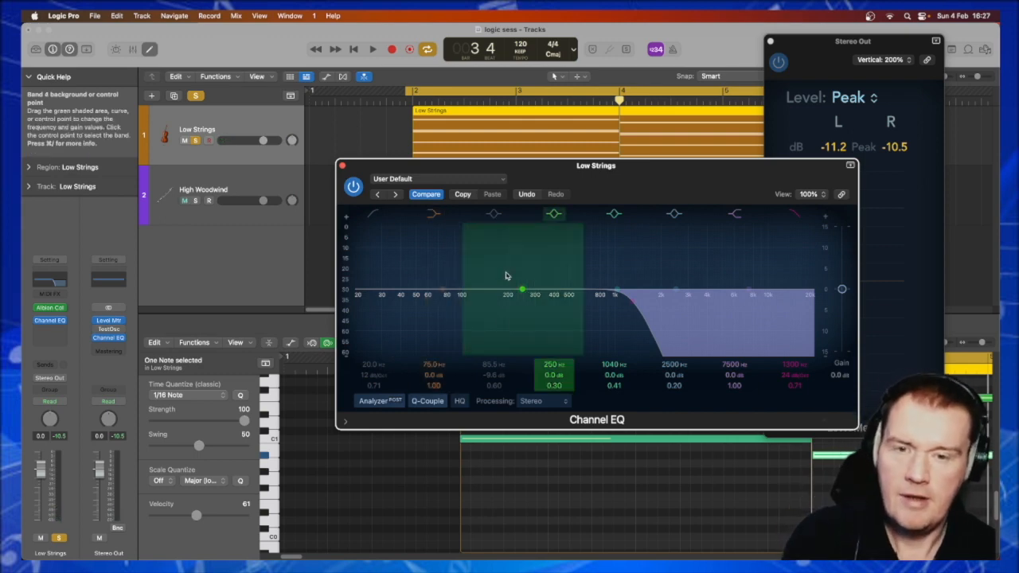
Step: Enable the Low Strings EQ's 85.5 Hz, -9.6 dB band, turn off solo, and play both tracks to check the output peak
left_click(494, 214)
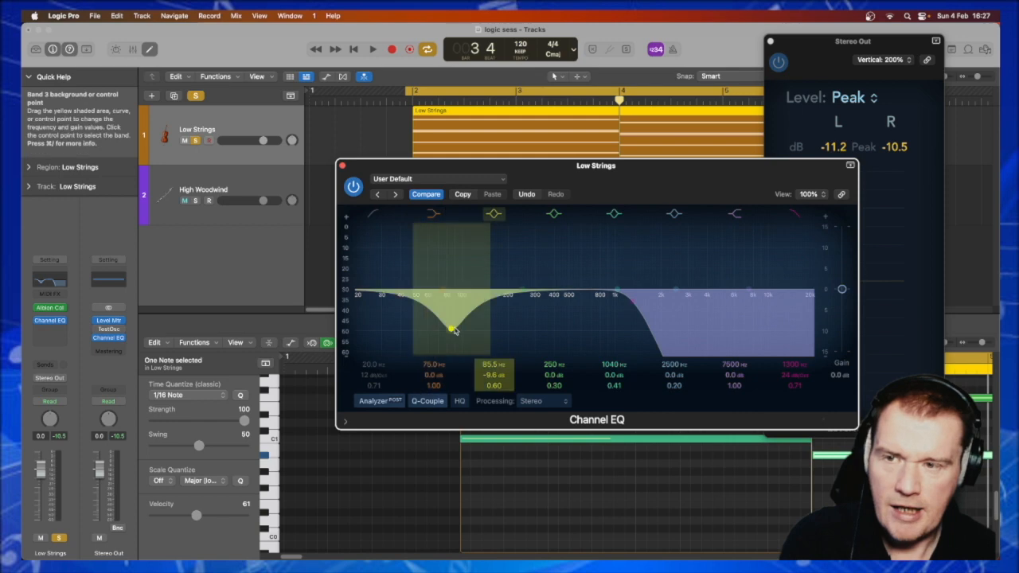
left_click_drag(446, 166, 308, 259)
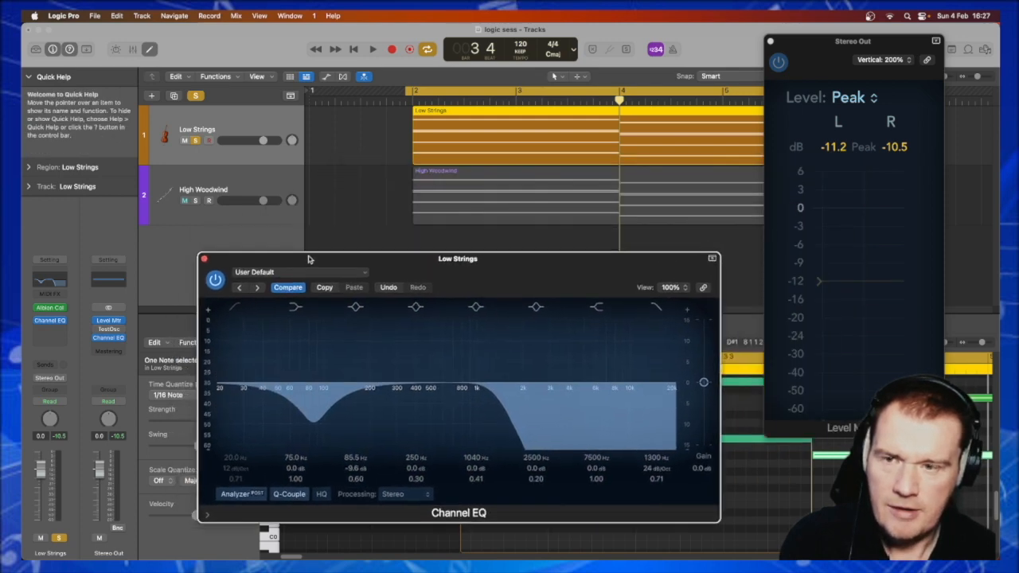
left_click(196, 140)
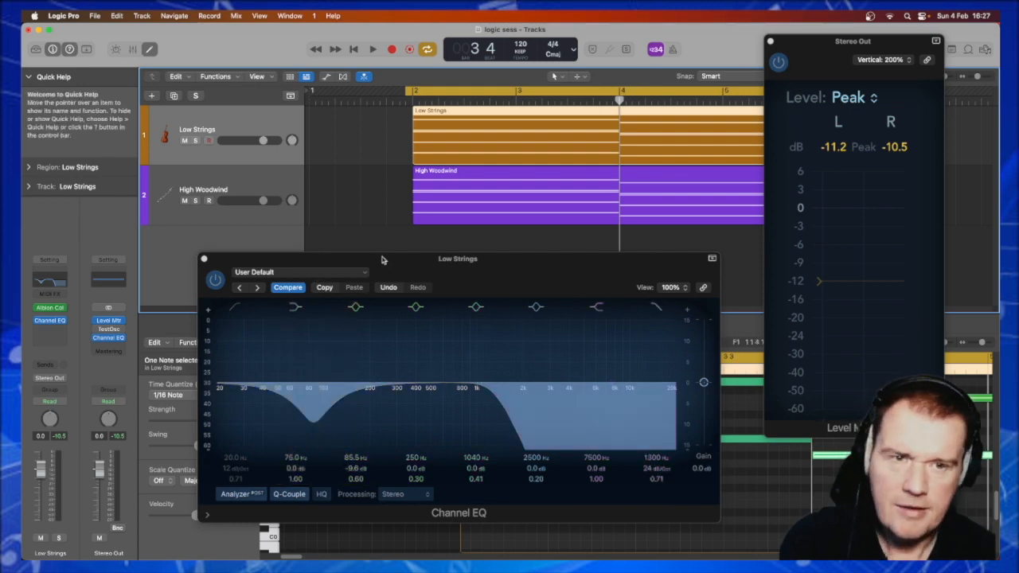
key("space")
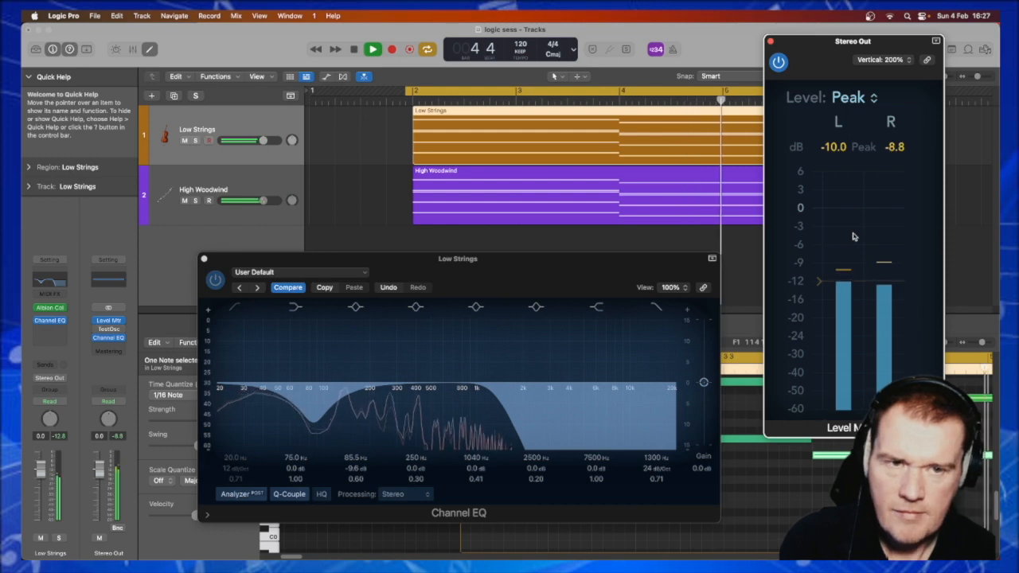
key("space")
Step: Set the Low Strings EQ's low-frequency dip to 89.0 Hz at -10.3 dB, and select the High Woodwind track
mouse_move(317, 406)
left_mouse_down()
mouse_move(315, 446)
mouse_move(316, 422)
left_mouse_up()
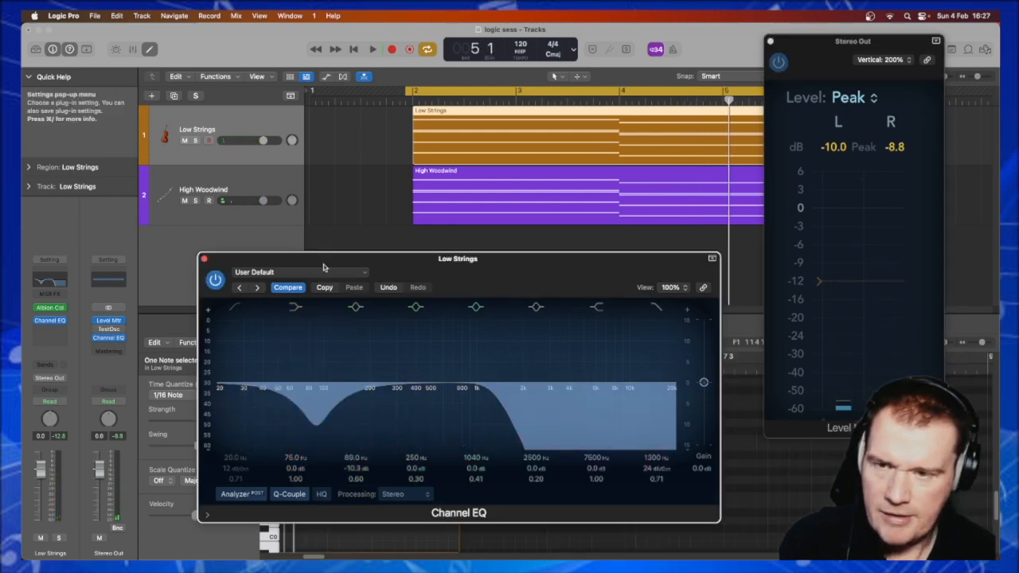
left_click(244, 179)
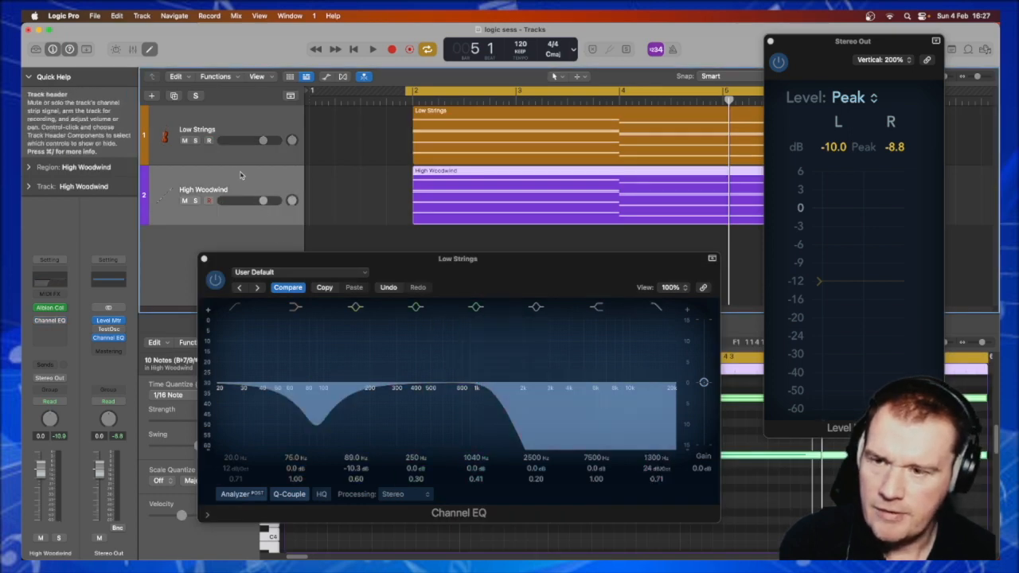
Step: Open the High Woodwind Channel EQ in place of the Low Strings one, re-enable it, and play both tracks to check the output peak
left_click(204, 258)
left_click(51, 280)
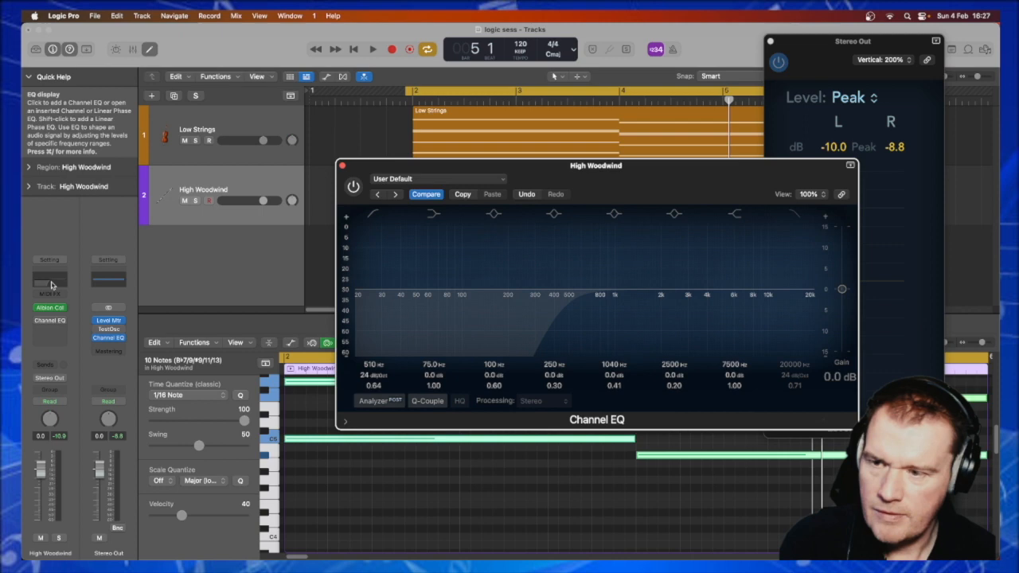
left_click(355, 187)
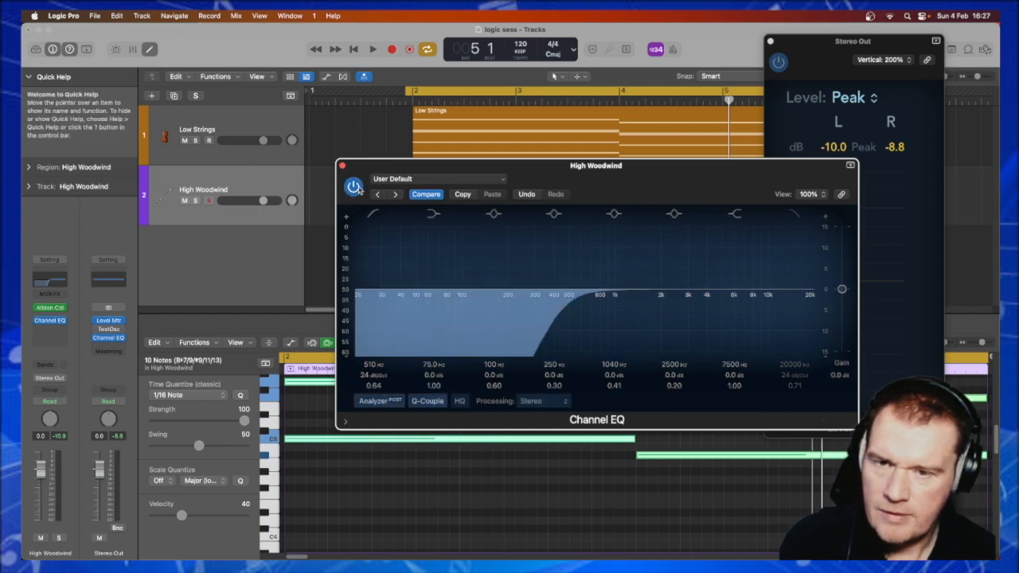
key("space")
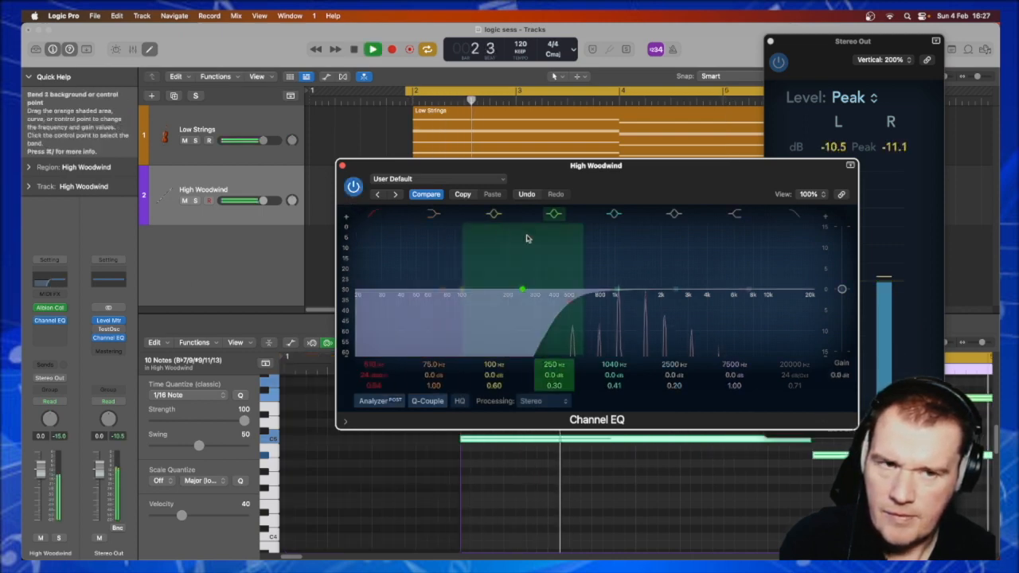
key("space")
Step: Add a 2160 Hz dip of -5.9 dB with a Q of 1.10 to the High Woodwind EQ, and close the plug-in window
left_click_drag(683, 292, 667, 315)
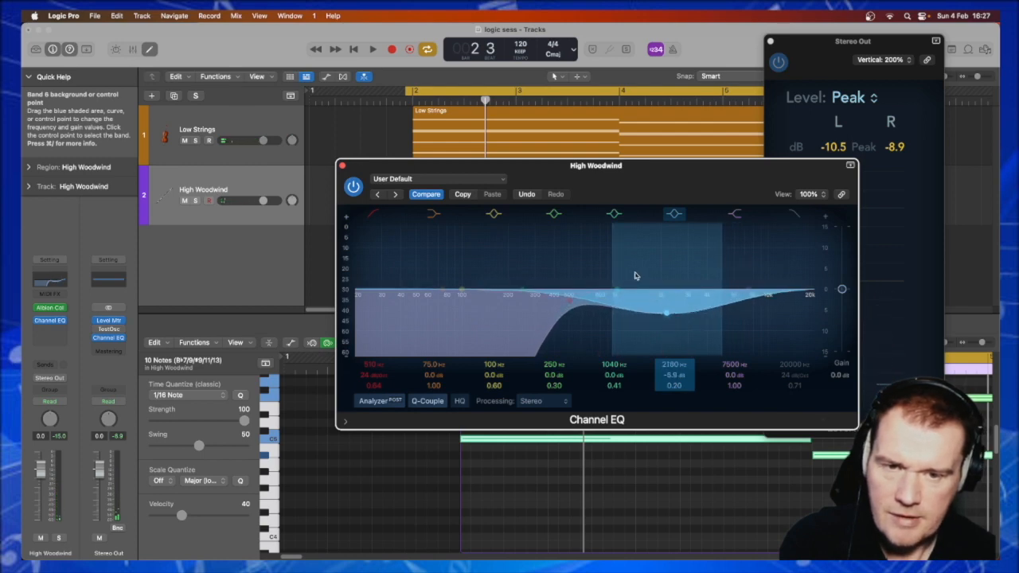
left_click_drag(611, 263, 629, 262)
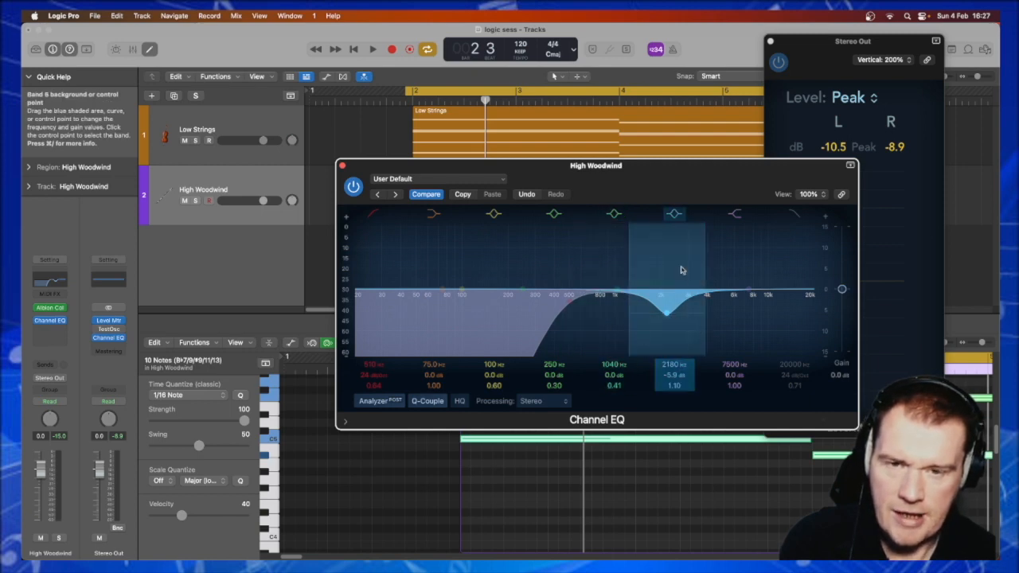
left_click(342, 166)
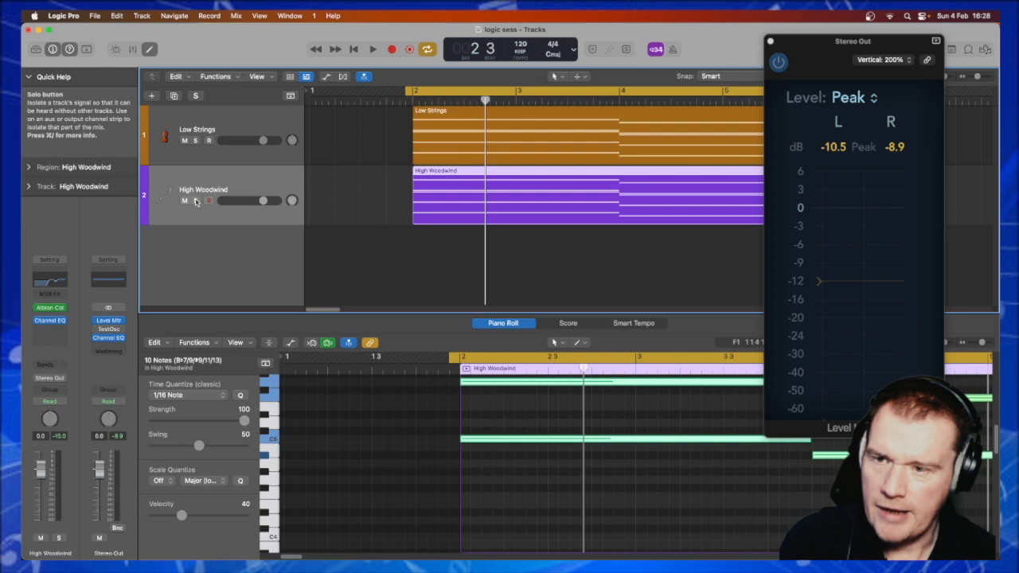
Step: Solo both Low Strings and High Woodwind and play them together to check the combined output peak
key("ctrl+s")
key("space")
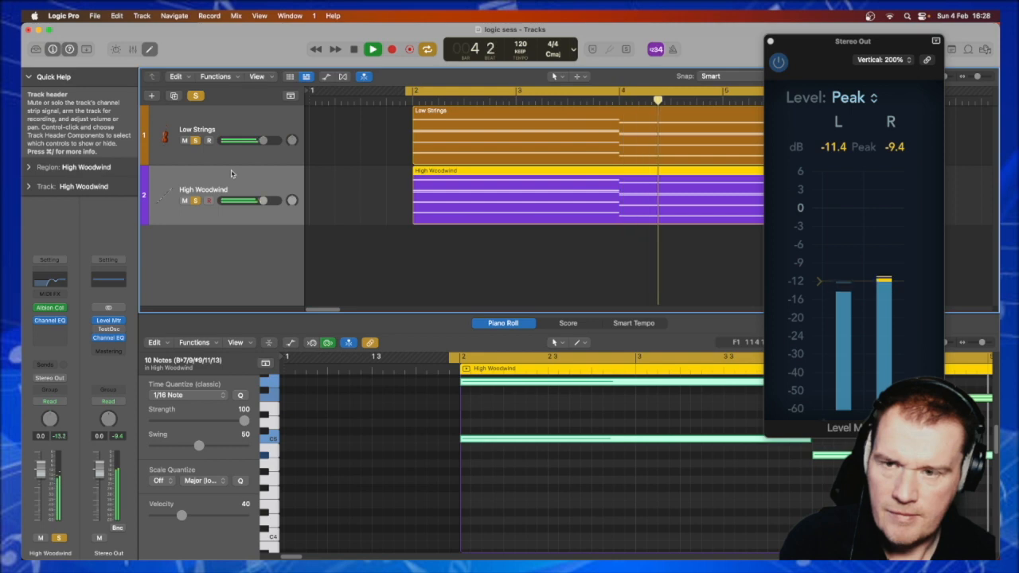
key("space")
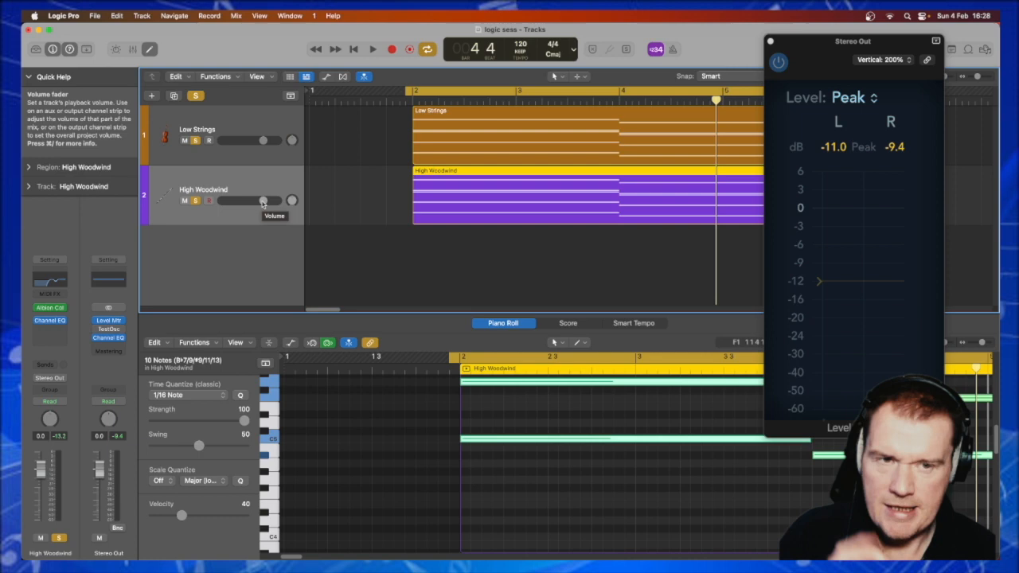
Step: Lower the High Woodwind track's volume to -5.7 dB, and fine-tune it to -4.5 dB during playback
left_click(262, 202)
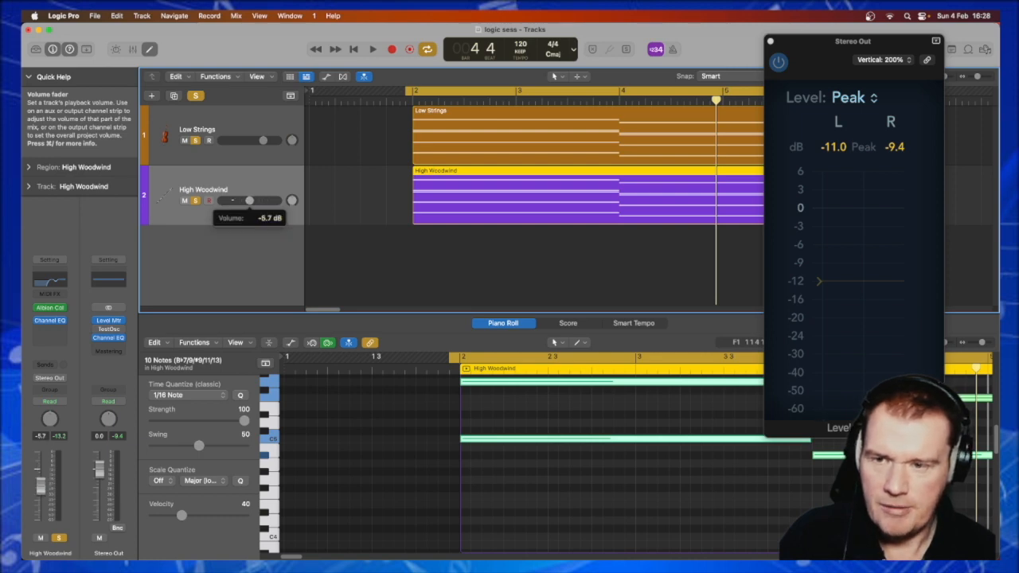
left_click_drag(250, 201, 249, 200)
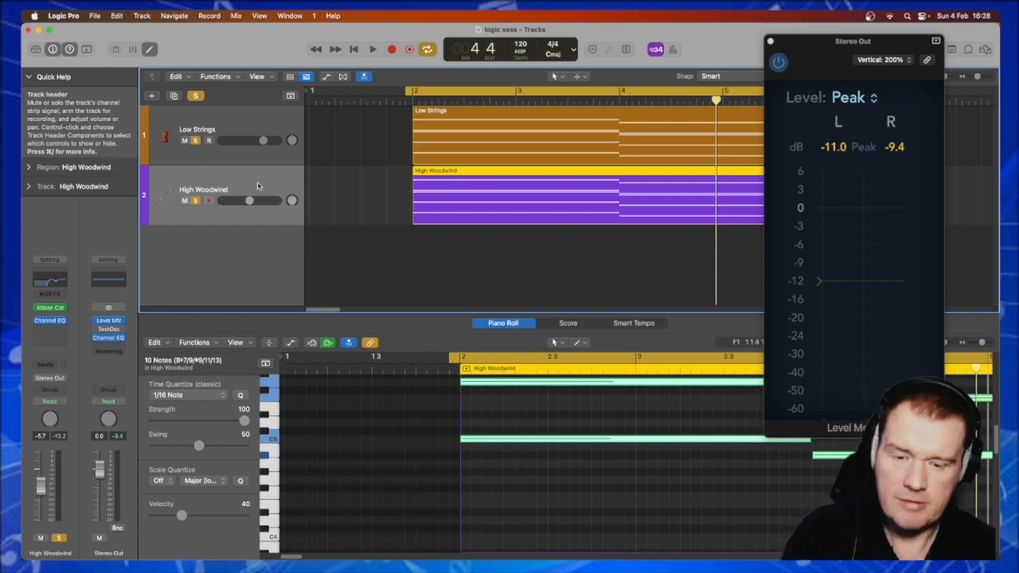
key("space")
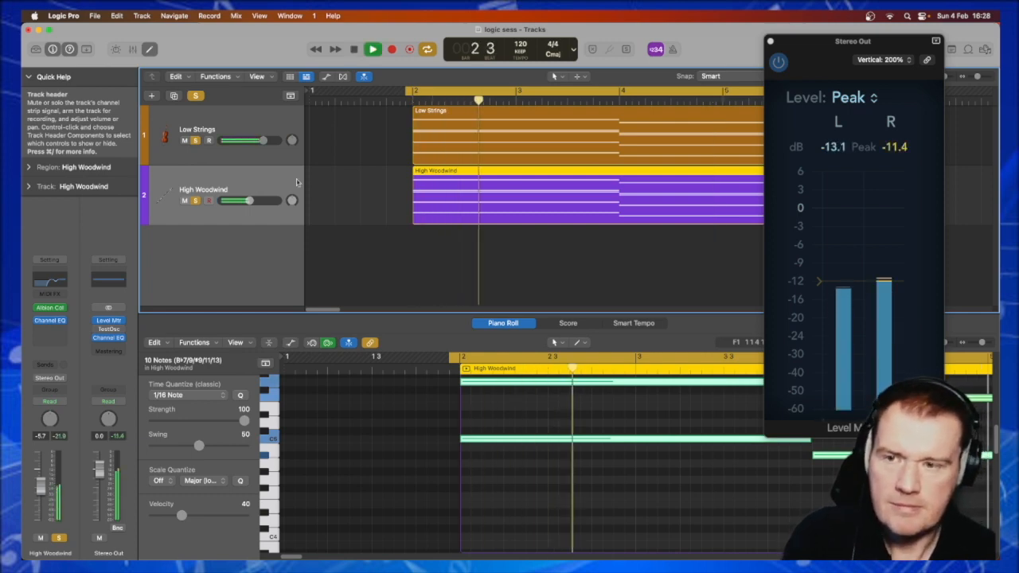
left_click_drag(249, 201, 250, 201)
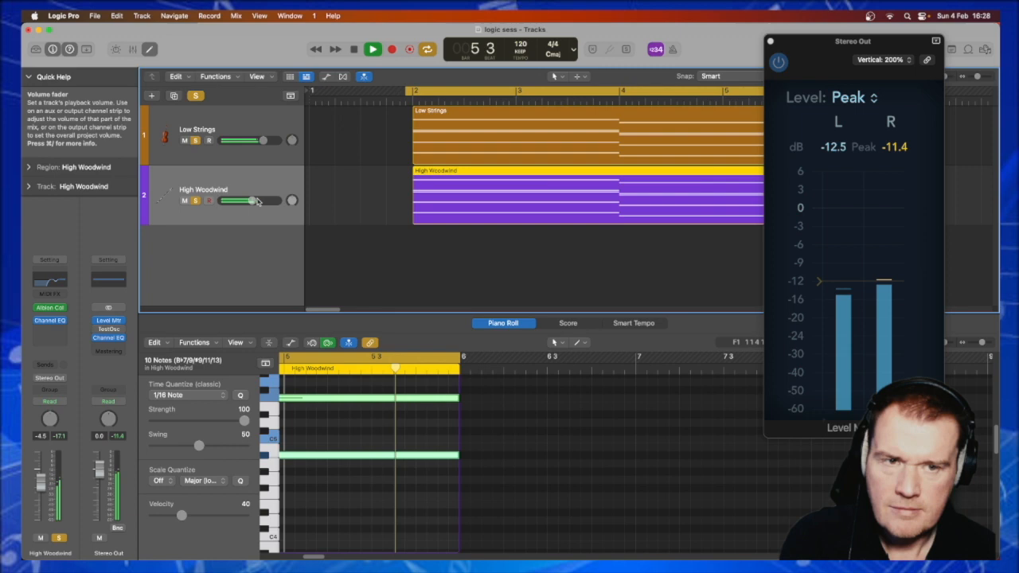
key("space")
Step: Reset the Stereo Out level meter's peak reading and play both soloed tracks again to check the output peak
left_click(916, 231)
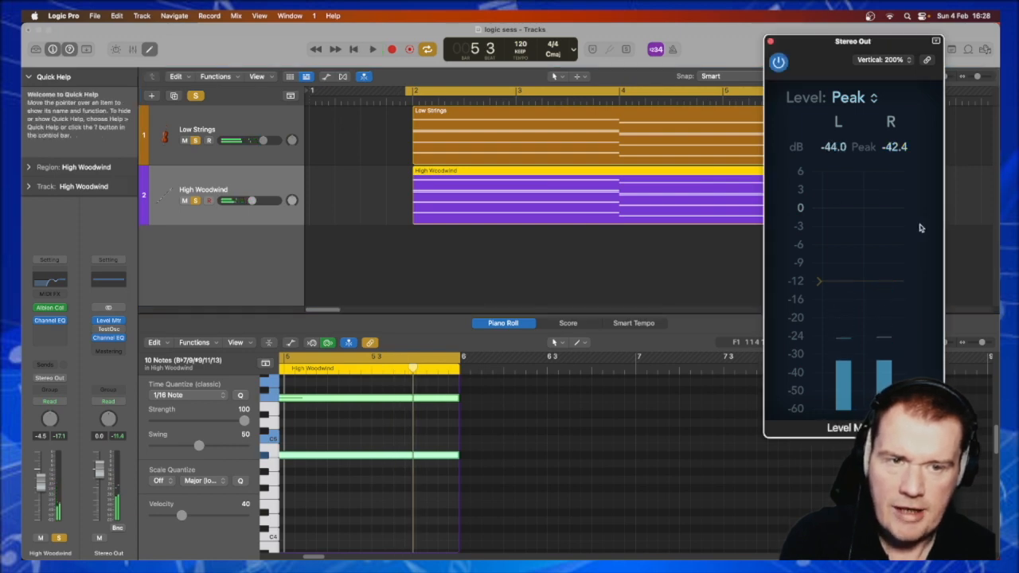
key("space")
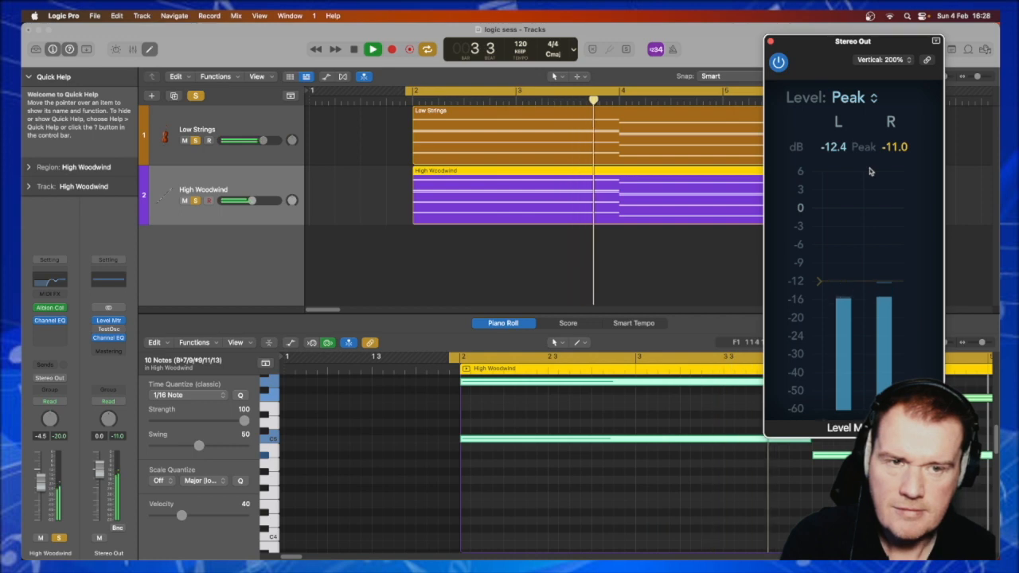
key("space")
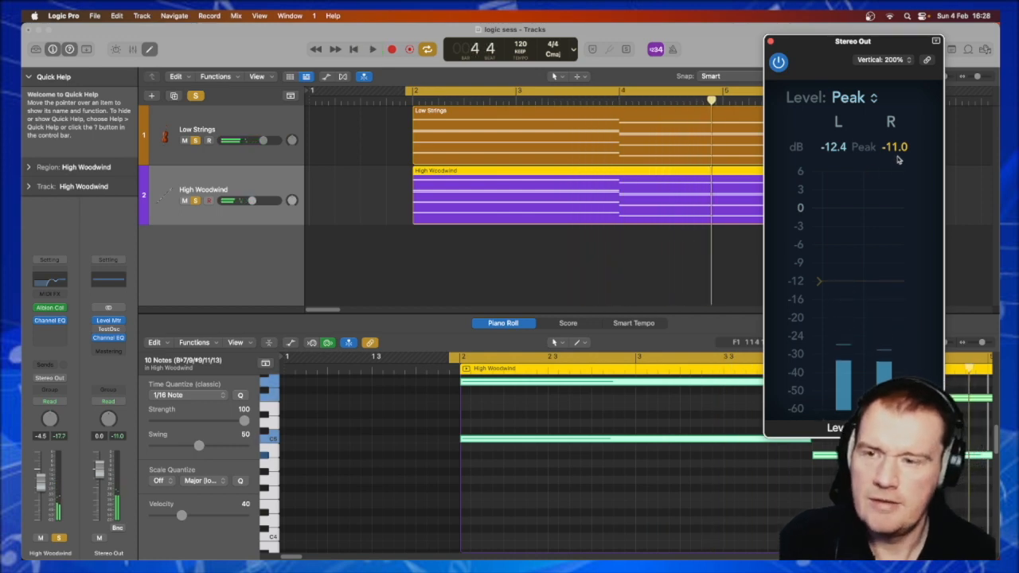